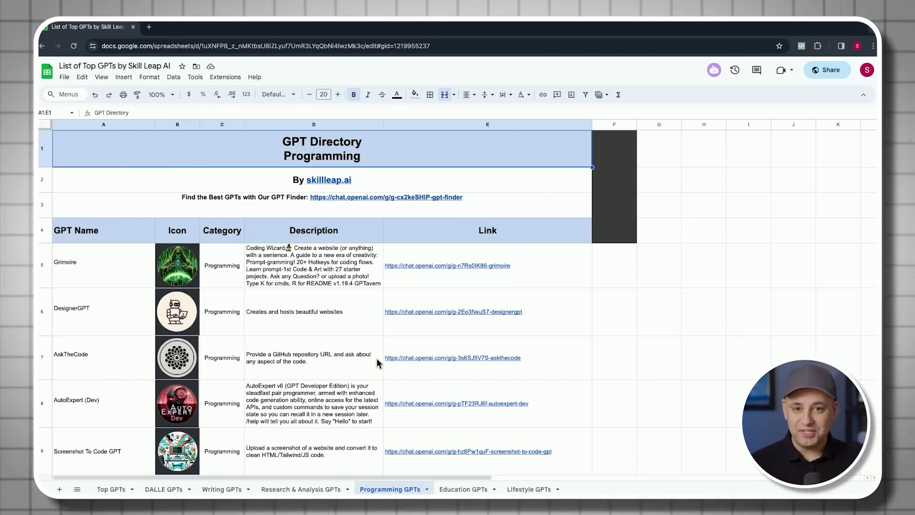
Step: Switch to the 'Research & Analysis GPTs' sheet tab of the GPT directory spreadsheet
{"action": "left_click", "coordinate": [303, 490]}
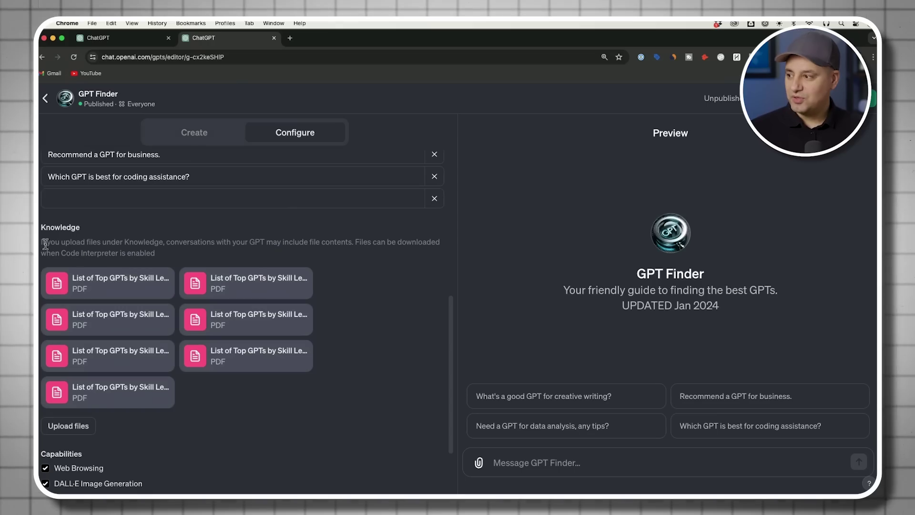
{"action": "mouse_move", "coordinate": [103, 285]}
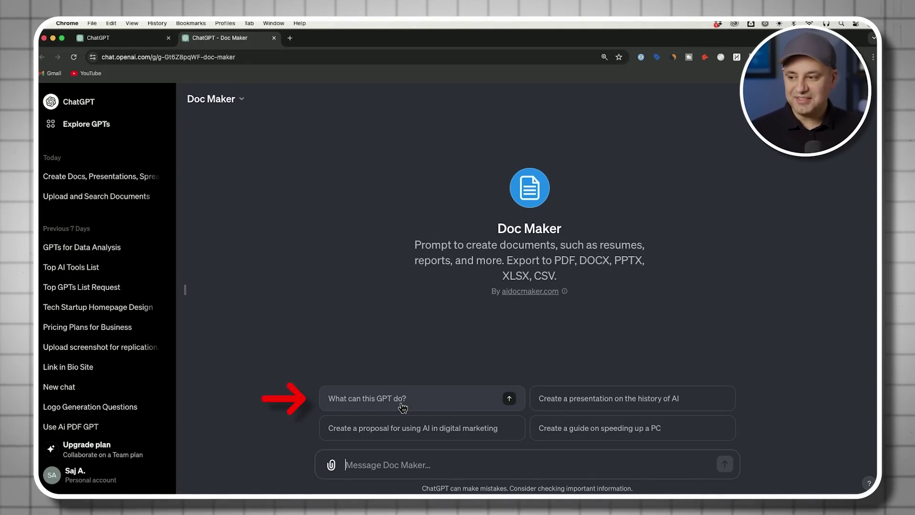
Step: Ask Doc Maker 'What can this GPT do?' using its conversation starter
{"action": "left_click", "coordinate": [404, 408]}
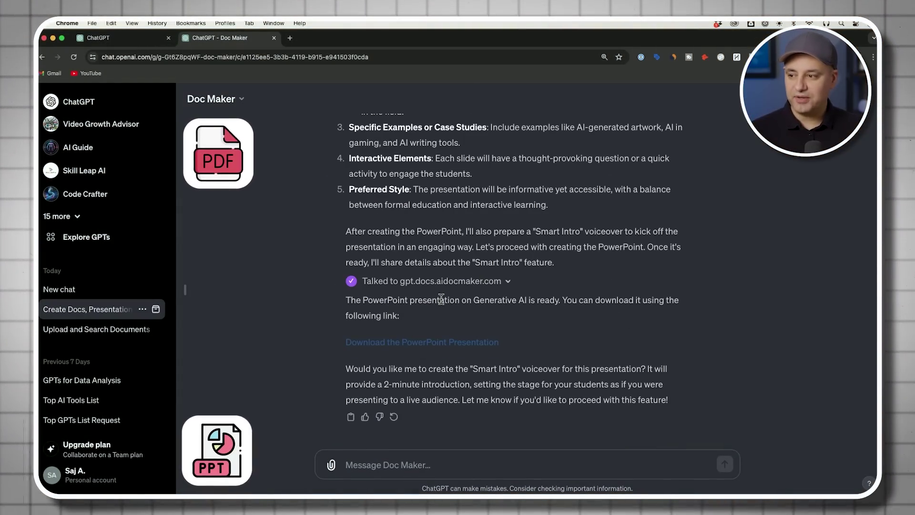
Step: Preview the Generative AI deck to slide 4, Applications of Generative AI, then download it as PPTX
{"action": "left_click", "coordinate": [404, 347]}
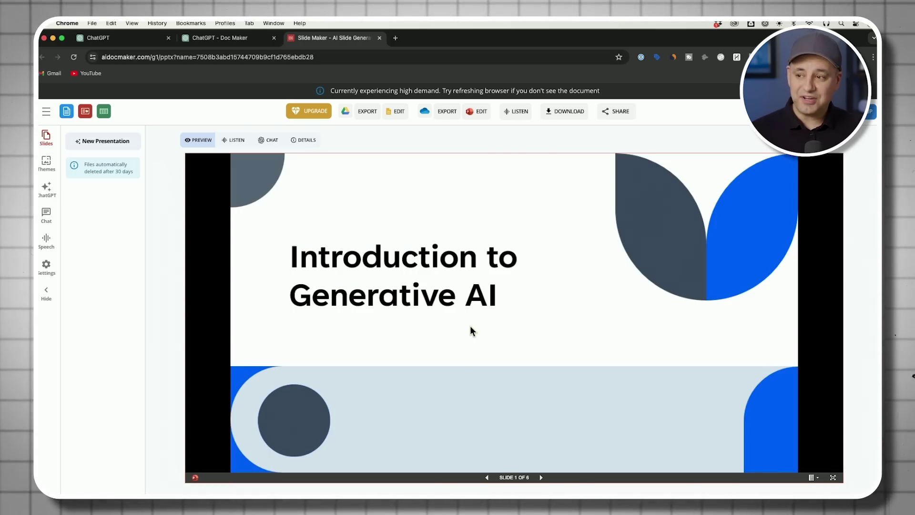
{"action": "left_click", "coordinate": [540, 477]}
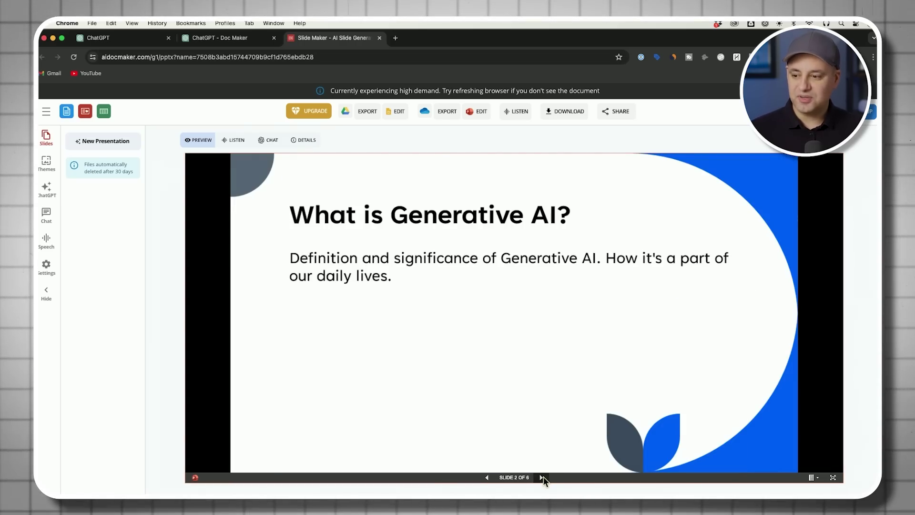
{"action": "left_click", "coordinate": [542, 477]}
{"action": "left_click", "coordinate": [541, 477]}
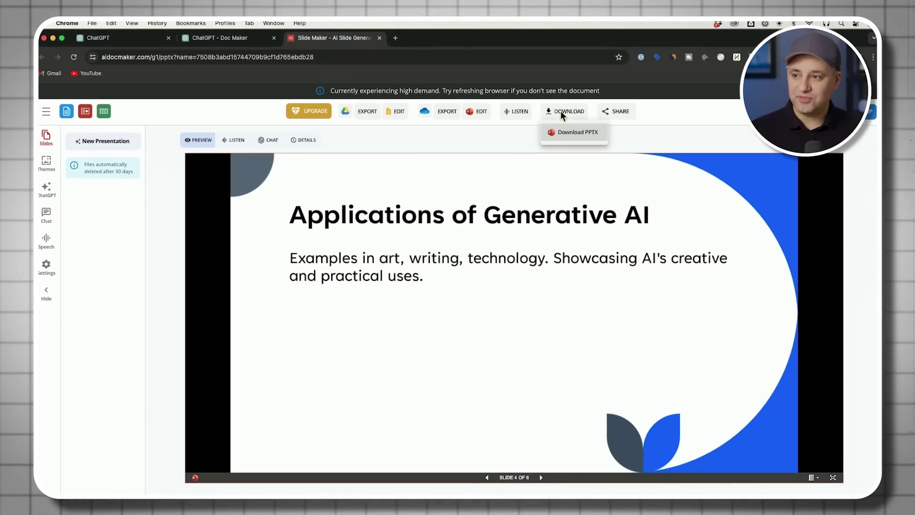
{"action": "left_click", "coordinate": [561, 111]}
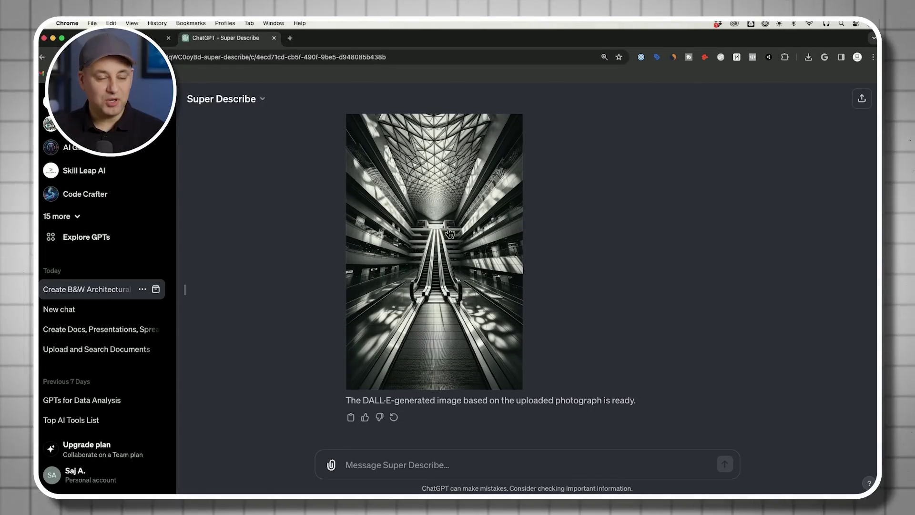
Step: Open Super Describe's escalator recreation full-size and select the prompt that generated it
{"action": "scroll", "coordinate": [521, 240], "scroll_direction": "up", "scroll_amount": 10}
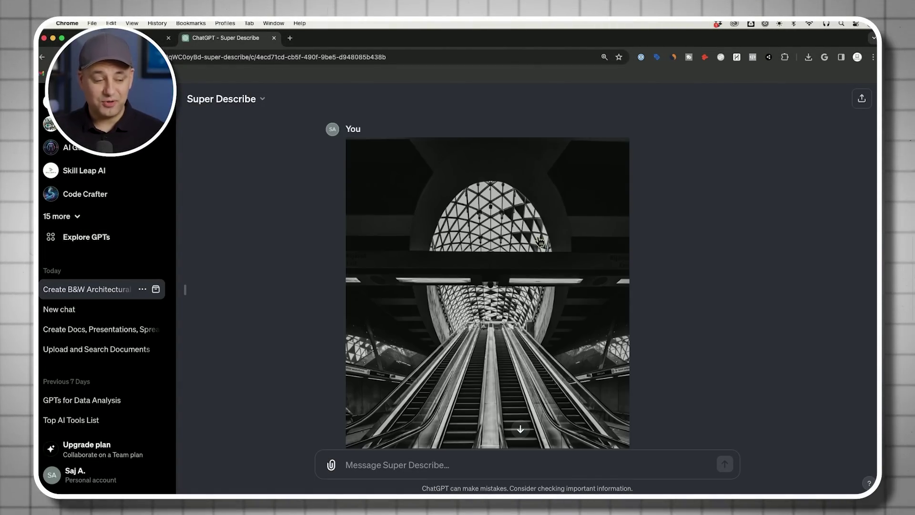
{"action": "scroll", "coordinate": [541, 242], "scroll_direction": "down", "scroll_amount": 10}
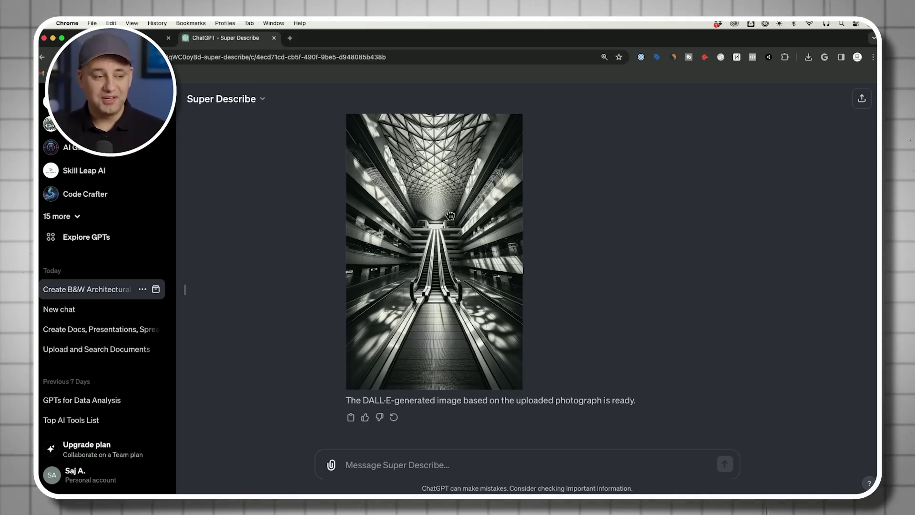
{"action": "left_click", "coordinate": [457, 225]}
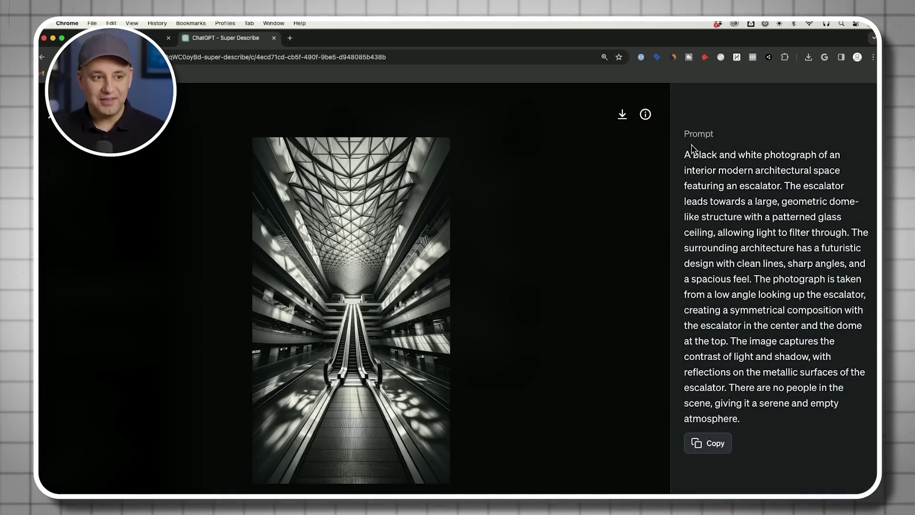
{"action": "left_click_drag", "start_coordinate": [695, 169], "coordinate": [797, 427]}
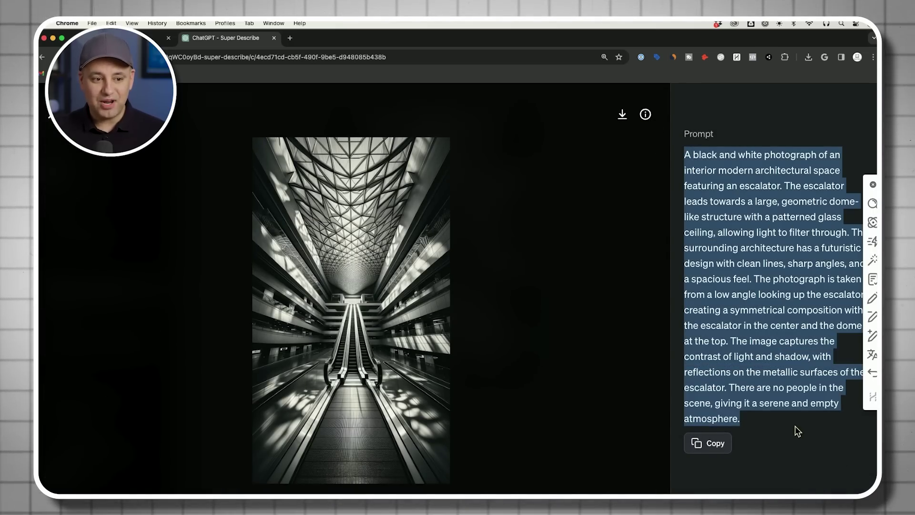
{"action": "left_click", "coordinate": [750, 439]}
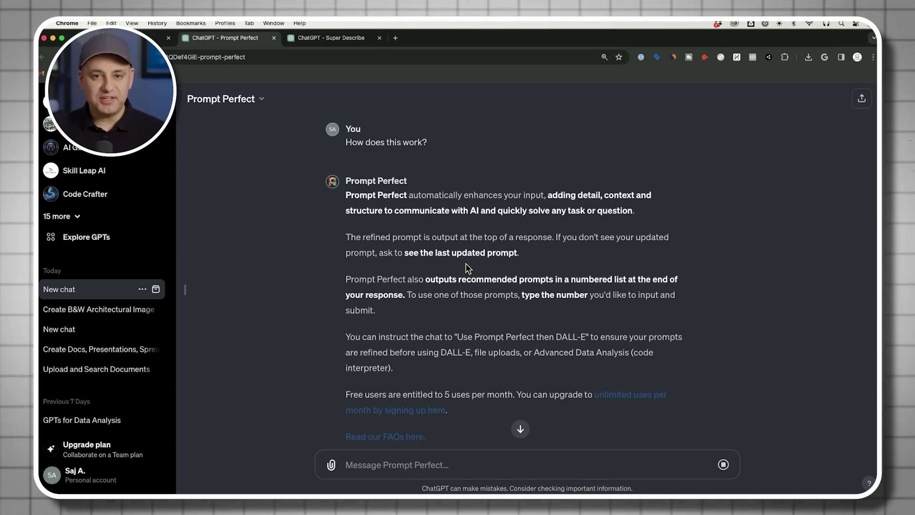
Step: Focus Prompt Perfect's message box to ask 'How does this work?'
{"action": "left_click", "coordinate": [469, 454]}
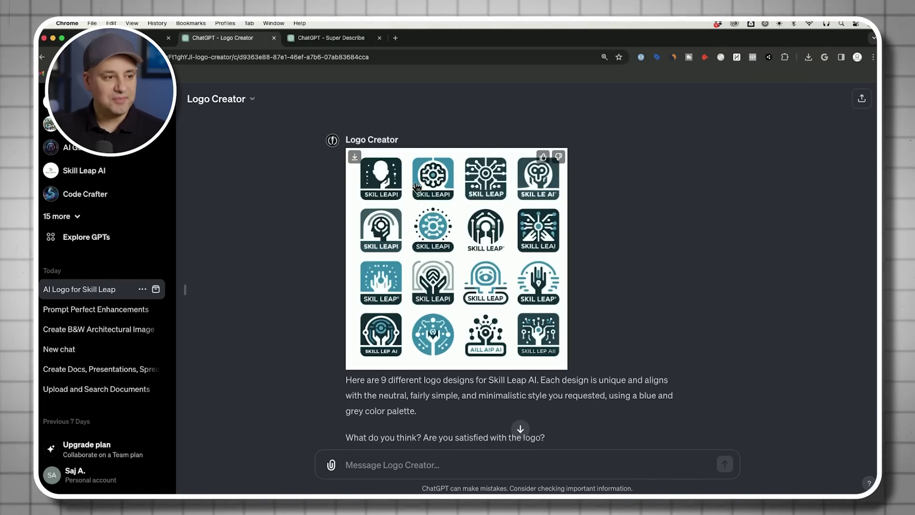
Step: Scroll the Logo Creator chat to the grid of nine blue-and-grey Skill Leap AI logos
{"action": "scroll", "coordinate": [507, 269], "scroll_direction": "up", "scroll_amount": 5}
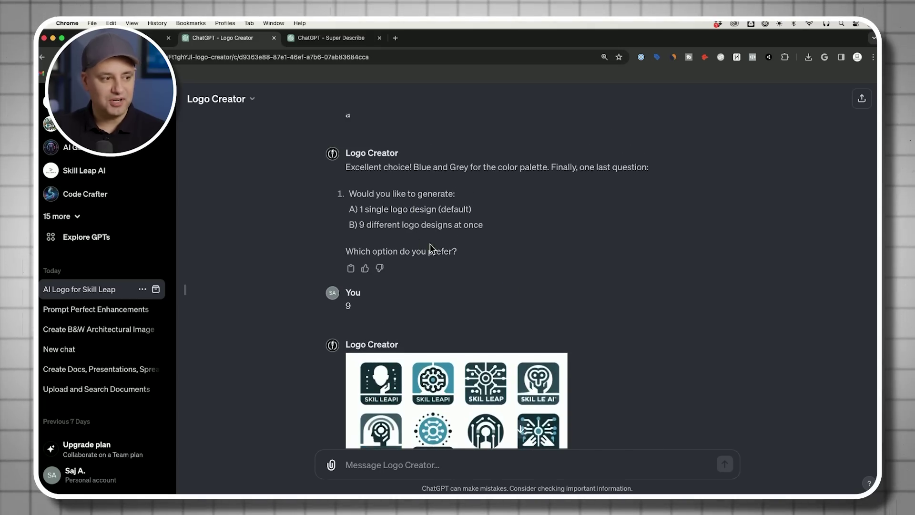
{"action": "scroll", "coordinate": [430, 247], "scroll_direction": "down", "scroll_amount": 5}
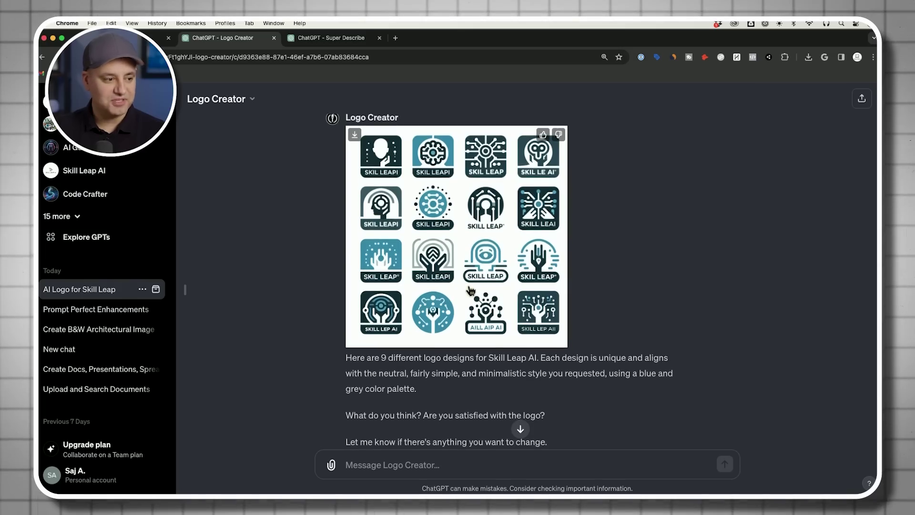
{"action": "scroll", "coordinate": [470, 290], "scroll_direction": "down", "scroll_amount": 1}
{"action": "scroll", "coordinate": [468, 290], "scroll_direction": "up", "scroll_amount": 2}
{"action": "scroll", "coordinate": [465, 290], "scroll_direction": "down", "scroll_amount": 1}
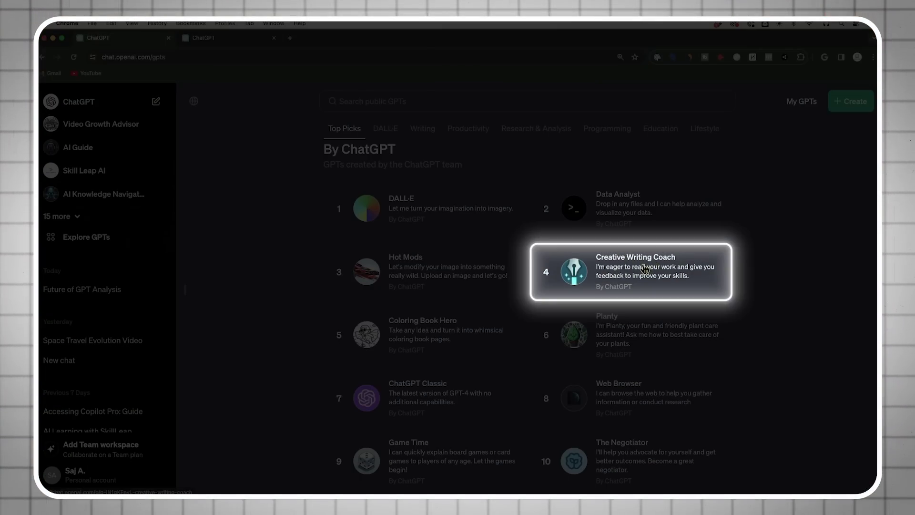
Step: Open Creative Writing Coach and submit 'The Clockmaker of 2050' story with a feedback request
{"action": "left_click", "coordinate": [645, 270]}
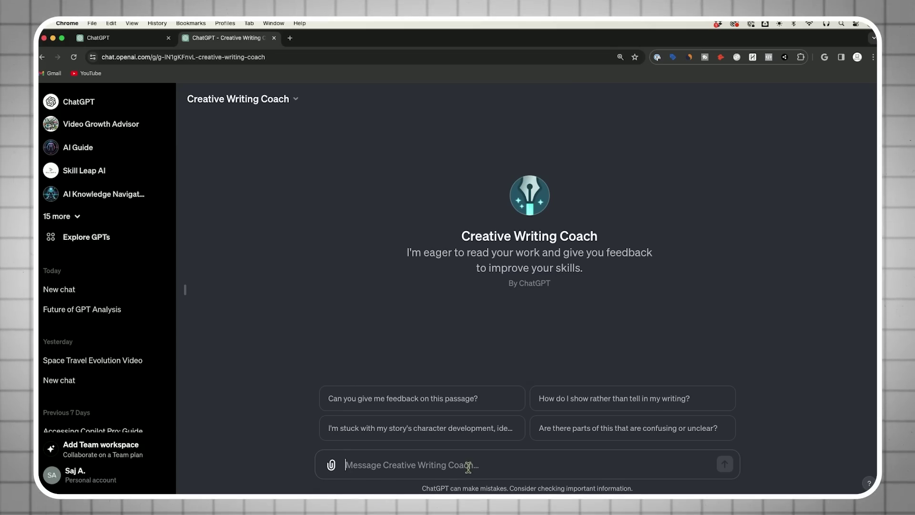
{"action": "key", "text": "super+v"}
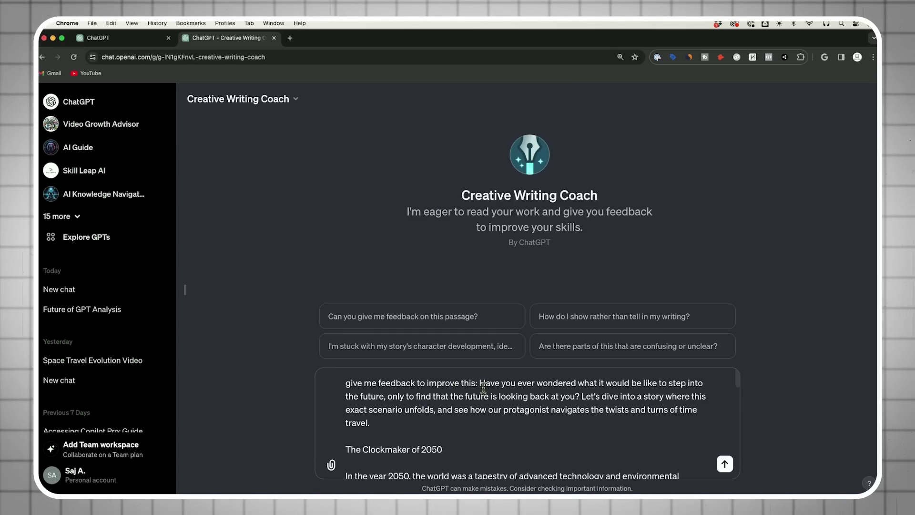
{"action": "scroll", "coordinate": [485, 387], "scroll_direction": "down", "scroll_amount": 10}
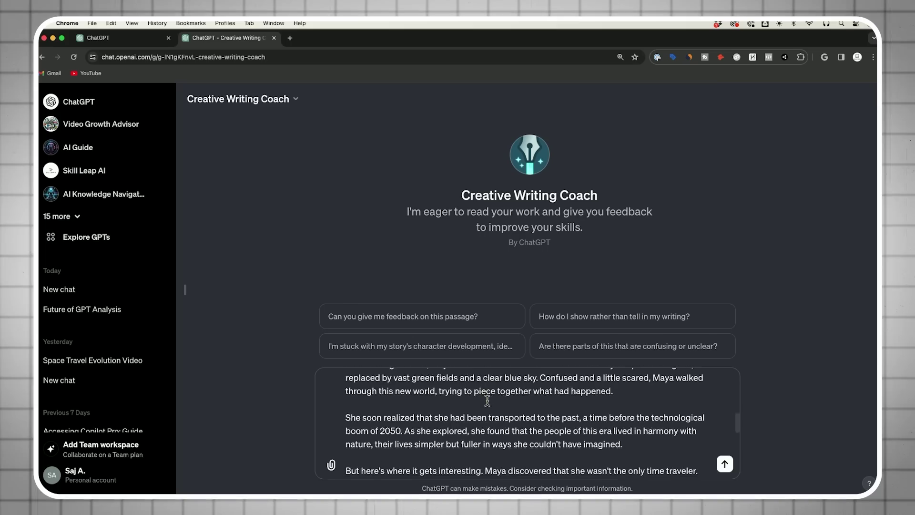
{"action": "scroll", "coordinate": [487, 399], "scroll_direction": "down", "scroll_amount": 5}
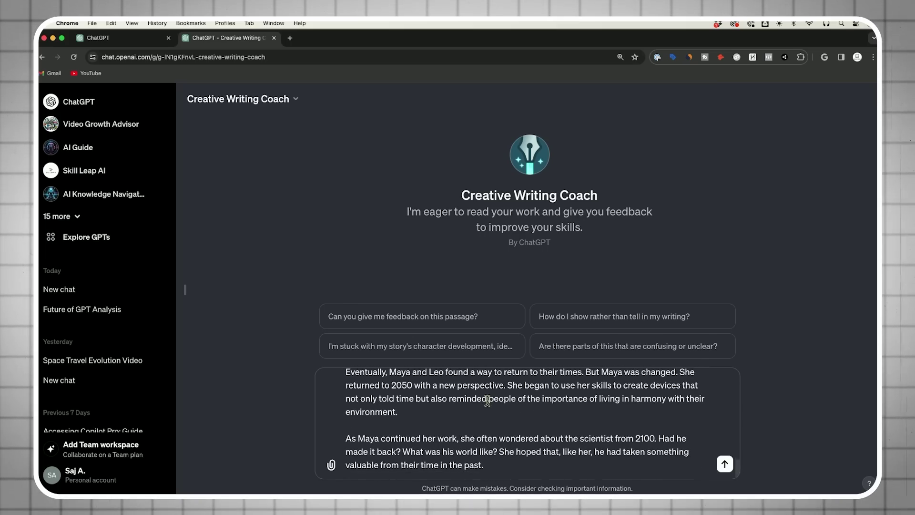
{"action": "key", "text": "Return"}
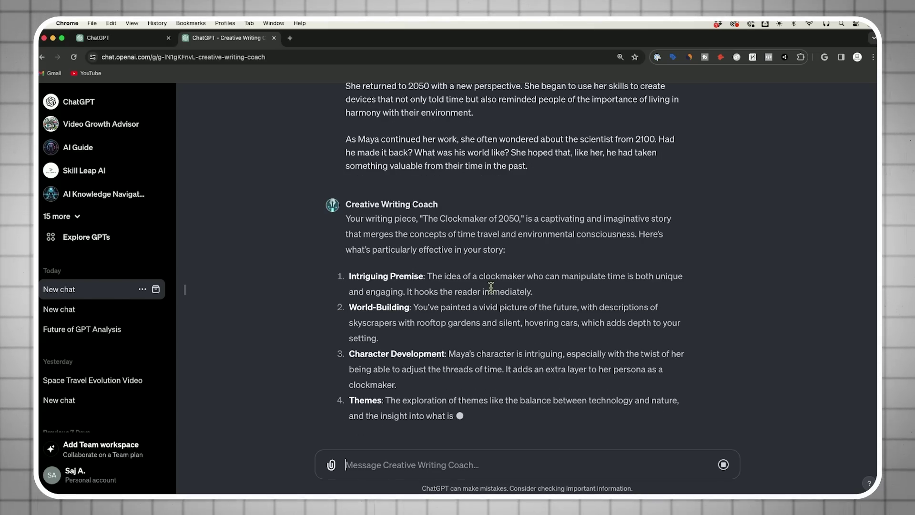
{"action": "scroll", "coordinate": [492, 290], "scroll_direction": "up", "scroll_amount": 1}
{"action": "scroll", "coordinate": [506, 292], "scroll_direction": "down", "scroll_amount": 1}
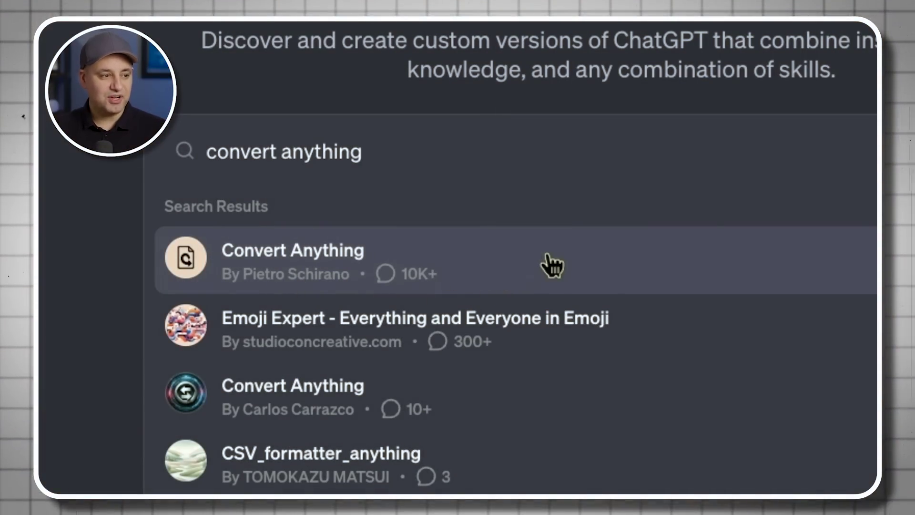
Step: Have Convert Anything turn the pasted escalator PNG into a JPEG with 'convert this PNG to JPEG'
{"action": "left_click", "coordinate": [549, 260]}
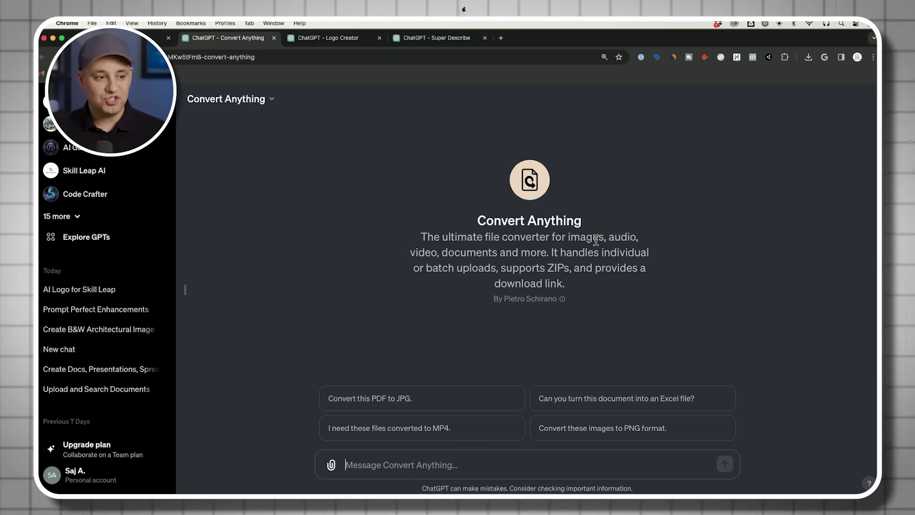
{"action": "left_click", "coordinate": [355, 470]}
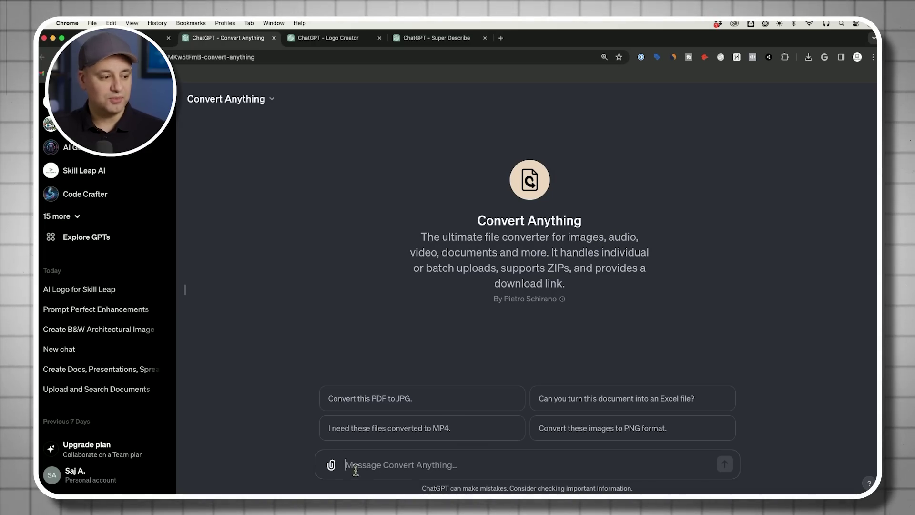
{"action": "key", "text": "ctrl+v"}
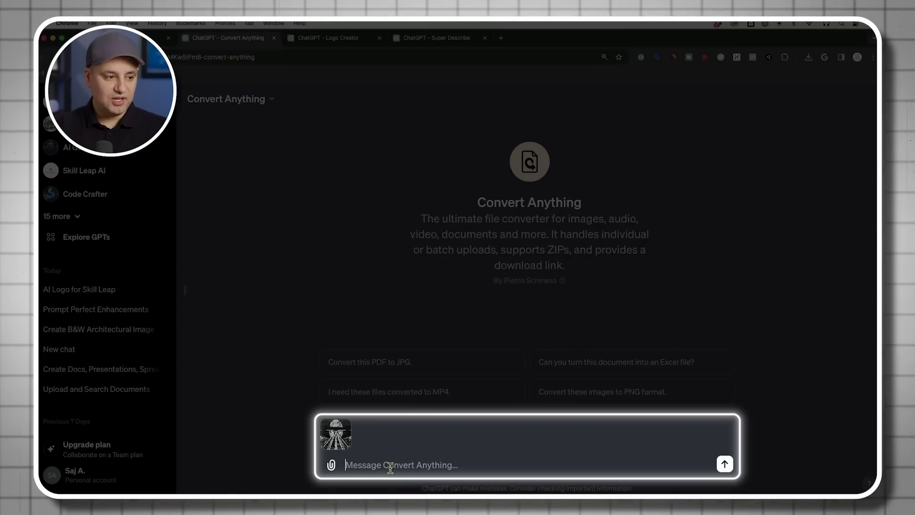
{"action": "type", "text": "convert this P"}
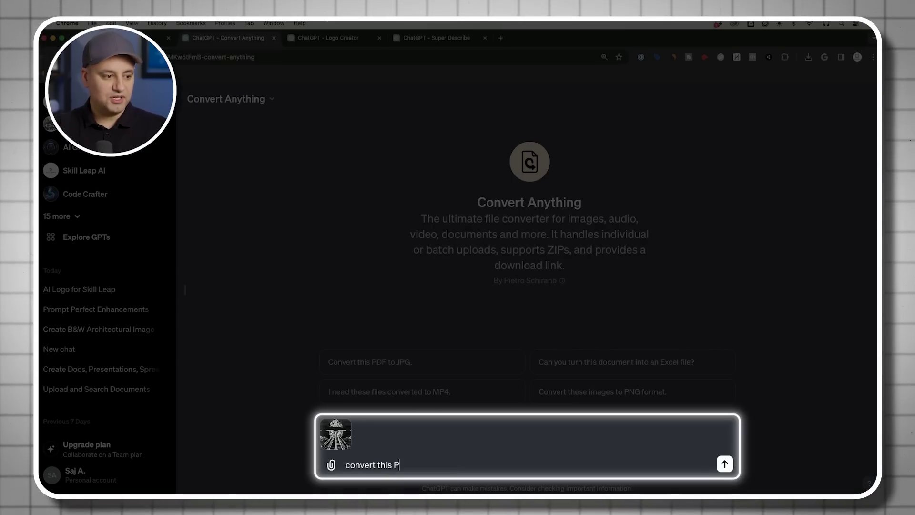
{"action": "type", "text": "NG to JPA"}
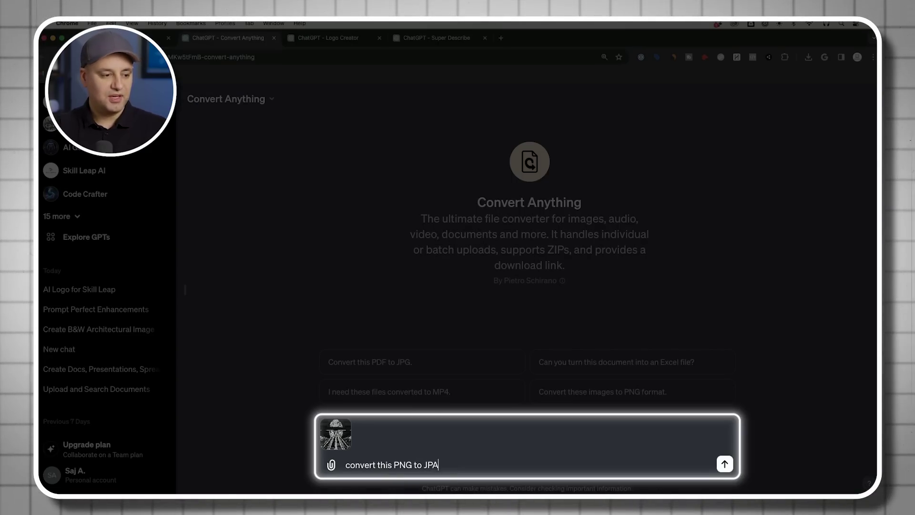
{"action": "key", "text": "BackSpace"}
{"action": "type", "text": "EG"}
{"action": "key", "text": "Return"}
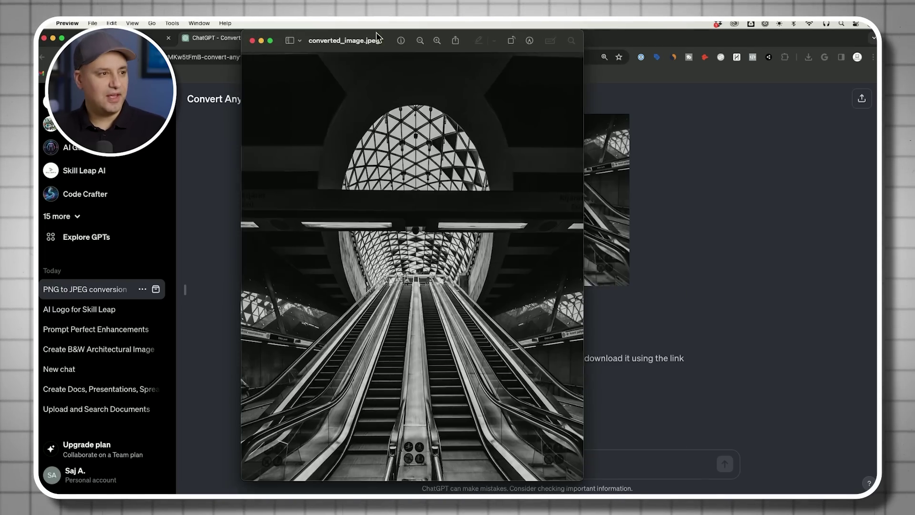
{"action": "left_click_drag", "start_coordinate": [376, 33], "coordinate": [389, 40]}
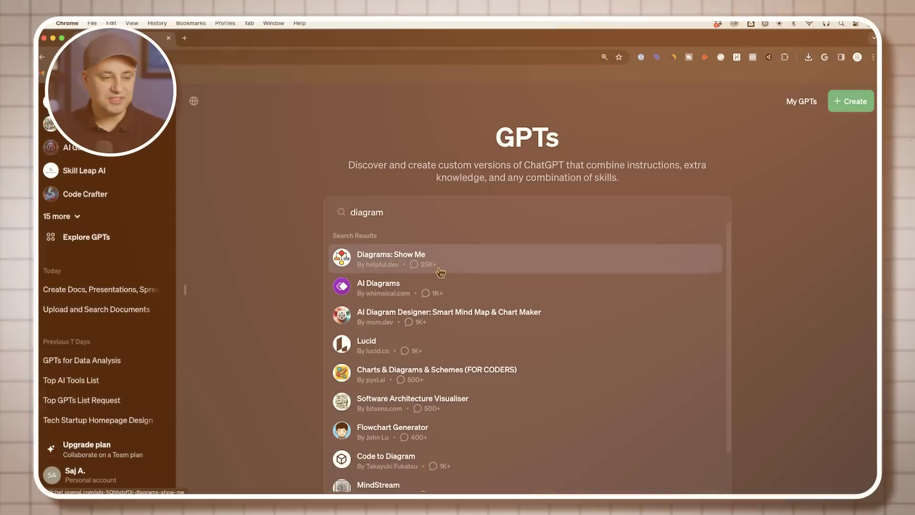
Step: Open Diagrams: Show Me and scroll through its sample sequence, mindmap and entity-relationship diagrams
{"action": "left_click", "coordinate": [459, 265]}
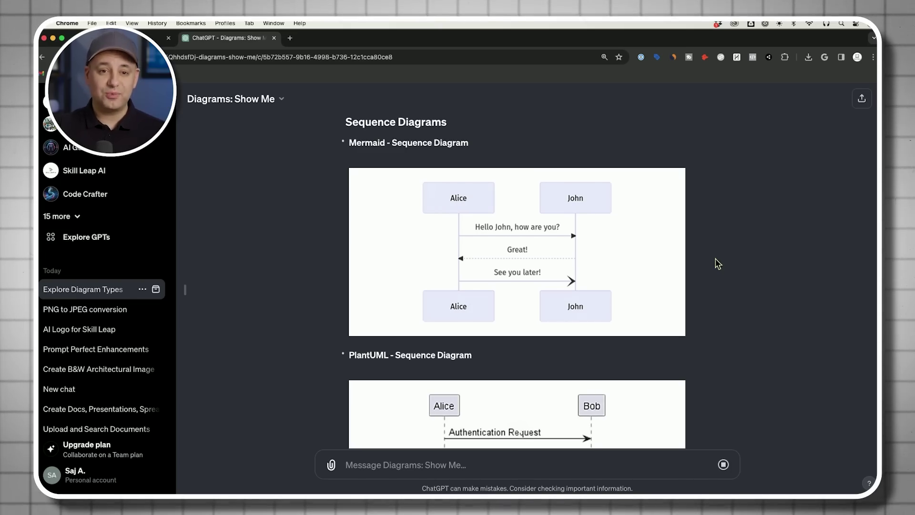
{"action": "scroll", "coordinate": [613, 250], "scroll_direction": "down", "scroll_amount": 5}
{"action": "scroll", "coordinate": [524, 227], "scroll_direction": "down", "scroll_amount": 8}
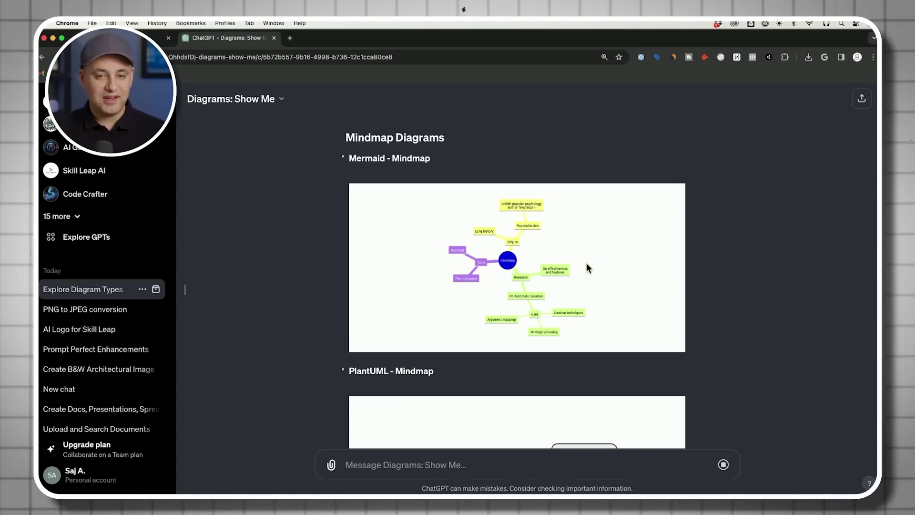
{"action": "scroll", "coordinate": [588, 265], "scroll_direction": "down", "scroll_amount": 5}
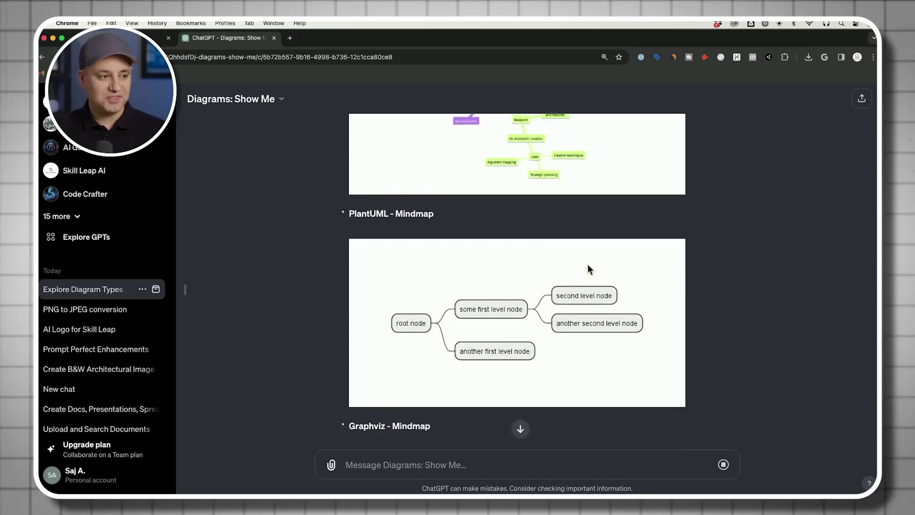
{"action": "scroll", "coordinate": [587, 264], "scroll_direction": "down", "scroll_amount": 5}
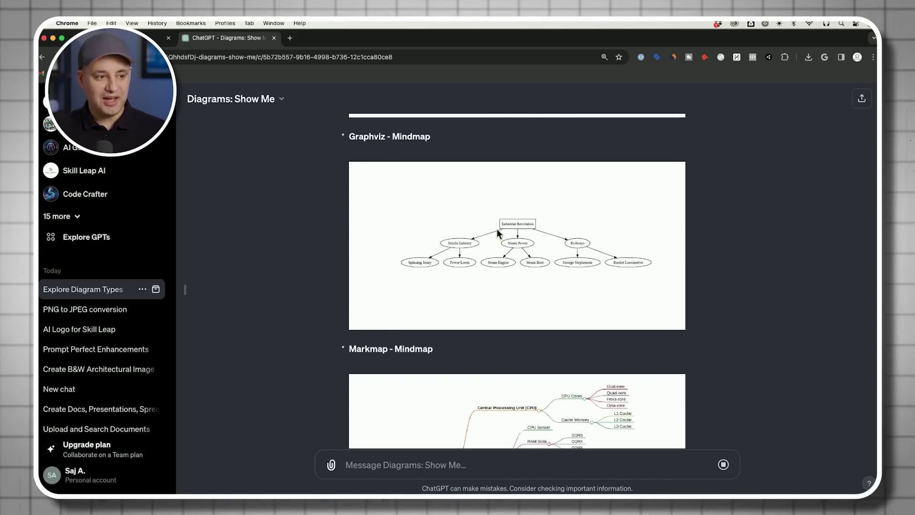
{"action": "scroll", "coordinate": [412, 261], "scroll_direction": "down", "scroll_amount": 20}
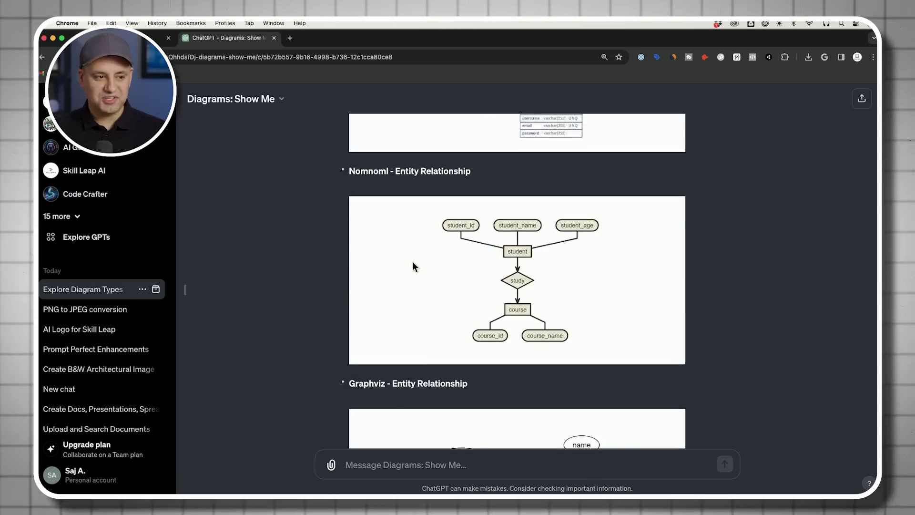
{"action": "scroll", "coordinate": [413, 261], "scroll_direction": "down", "scroll_amount": 2}
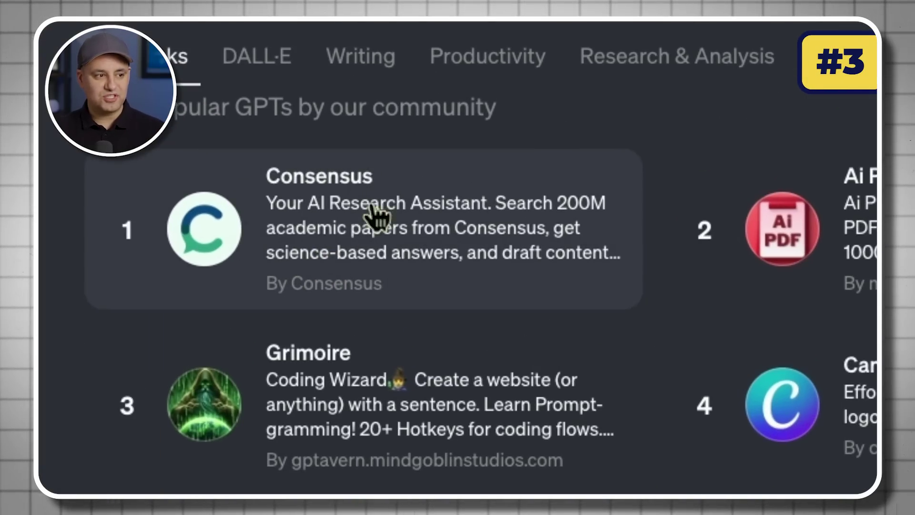
{"action": "scroll", "coordinate": [271, 470], "scroll_direction": "down", "scroll_amount": 5}
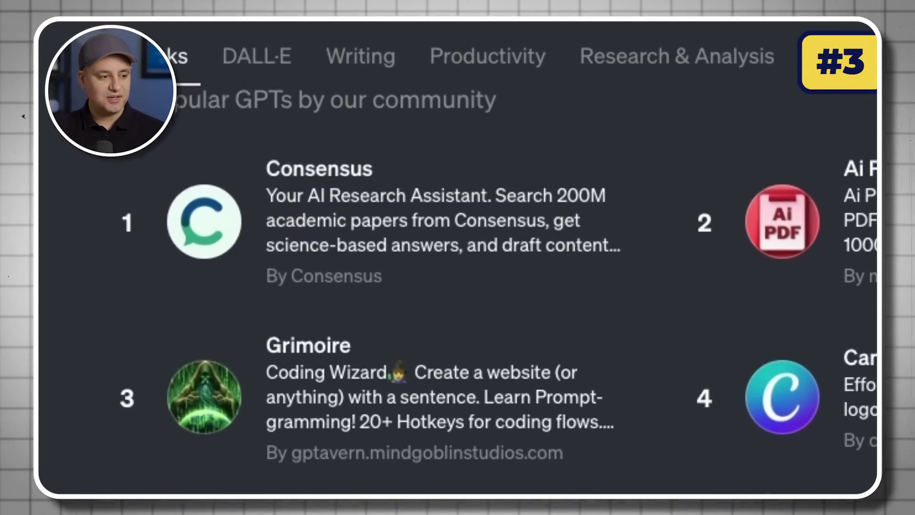
{"action": "scroll", "coordinate": [274, 465], "scroll_direction": "down", "scroll_amount": 4}
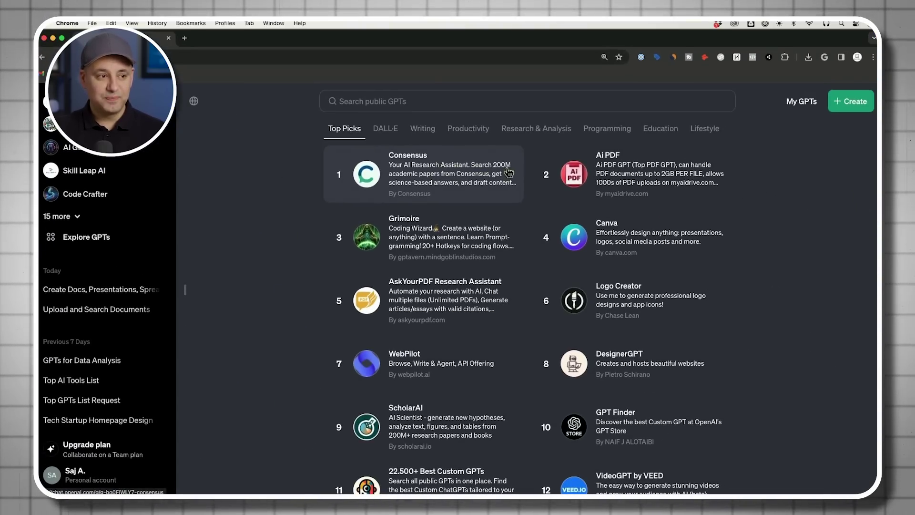
{"action": "scroll", "coordinate": [490, 176], "scroll_direction": "up", "scroll_amount": 1}
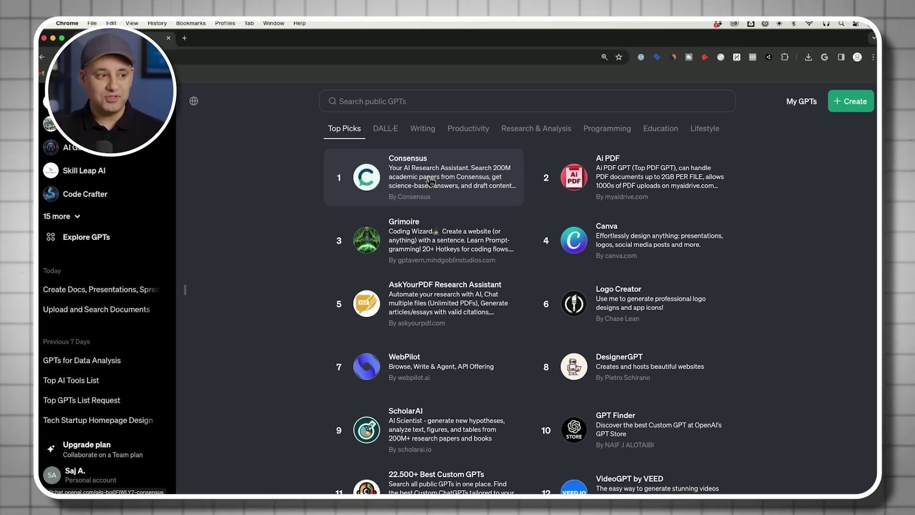
{"action": "scroll", "coordinate": [439, 181], "scroll_direction": "down", "scroll_amount": 1}
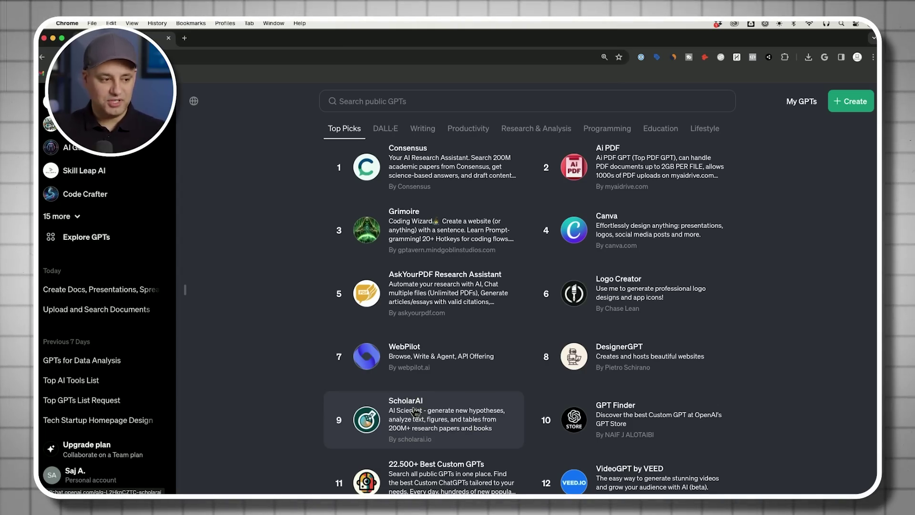
{"action": "left_click", "coordinate": [414, 411]}
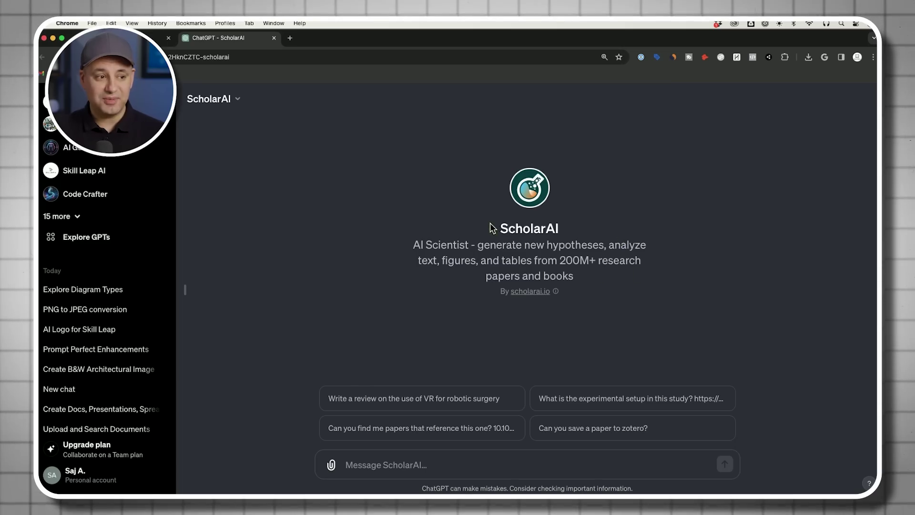
{"action": "left_click_drag", "start_coordinate": [490, 224], "coordinate": [567, 228]}
{"action": "left_click", "coordinate": [591, 233]}
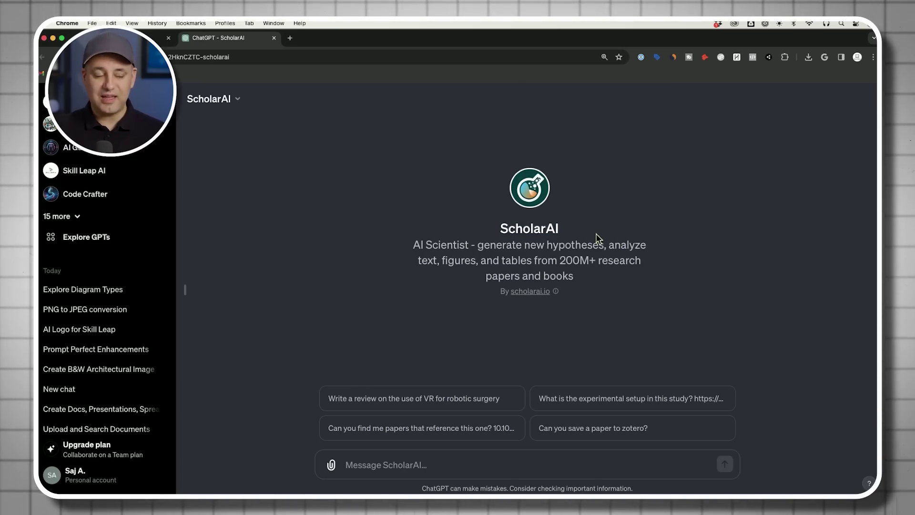
{"action": "key", "text": "super+w"}
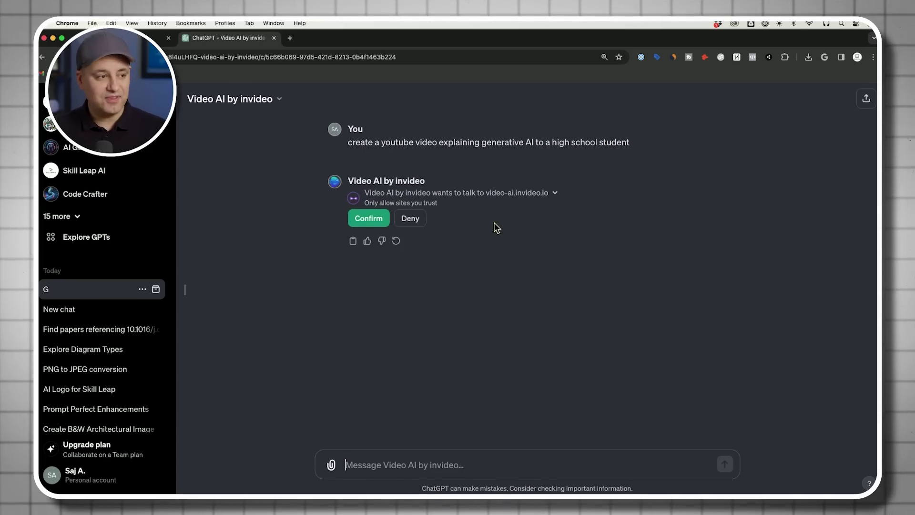
Step: Allow the GPT to contact invideo and open the 'Understanding Generative AI' video link
{"action": "left_click", "coordinate": [377, 220]}
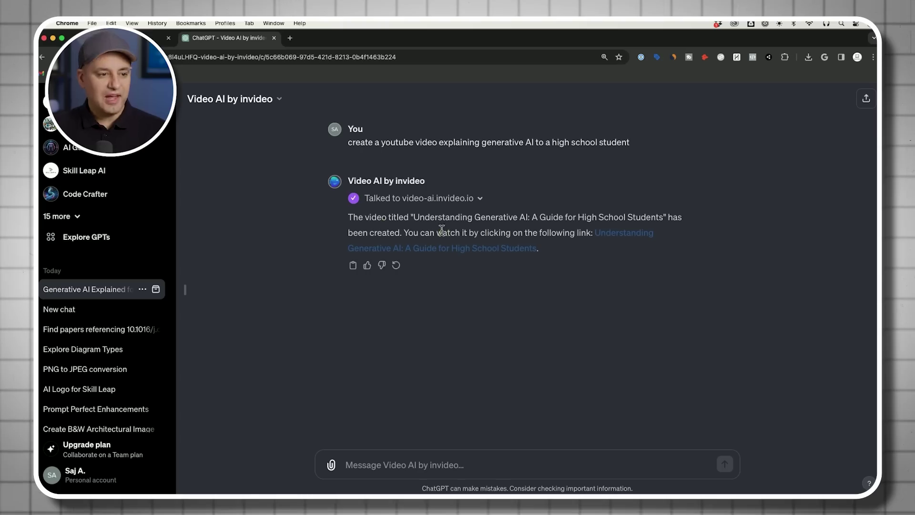
{"action": "left_click", "coordinate": [632, 238]}
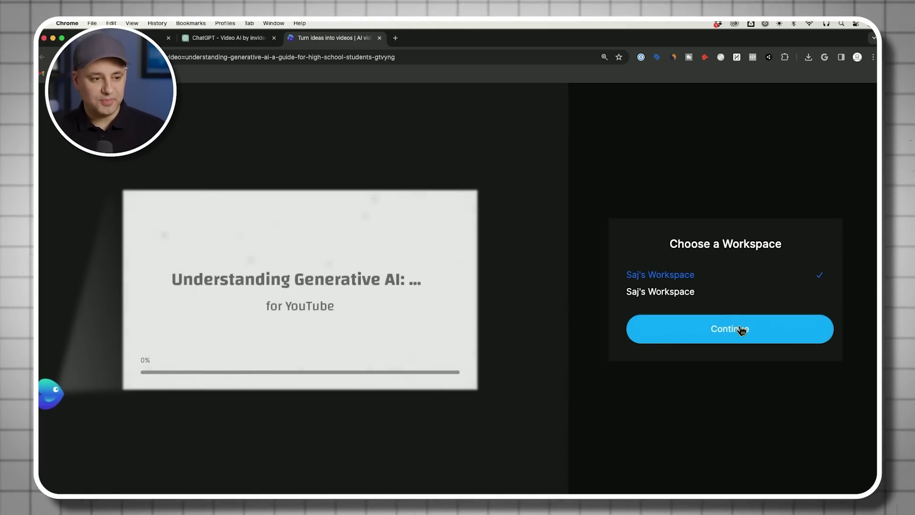
Step: Enter the workspace and skip through the 2:53 'Understanding Generative AI' video, pausing it partway
{"action": "left_click", "coordinate": [741, 330]}
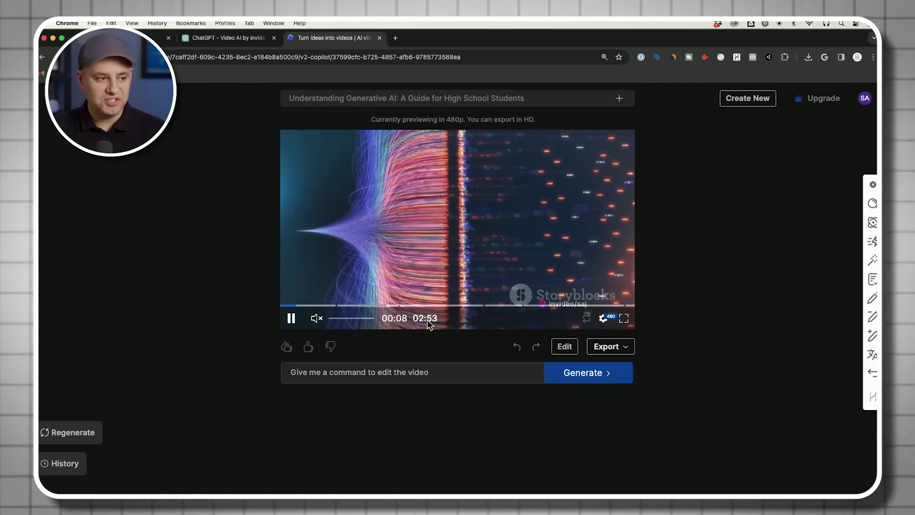
{"action": "left_click", "coordinate": [334, 306]}
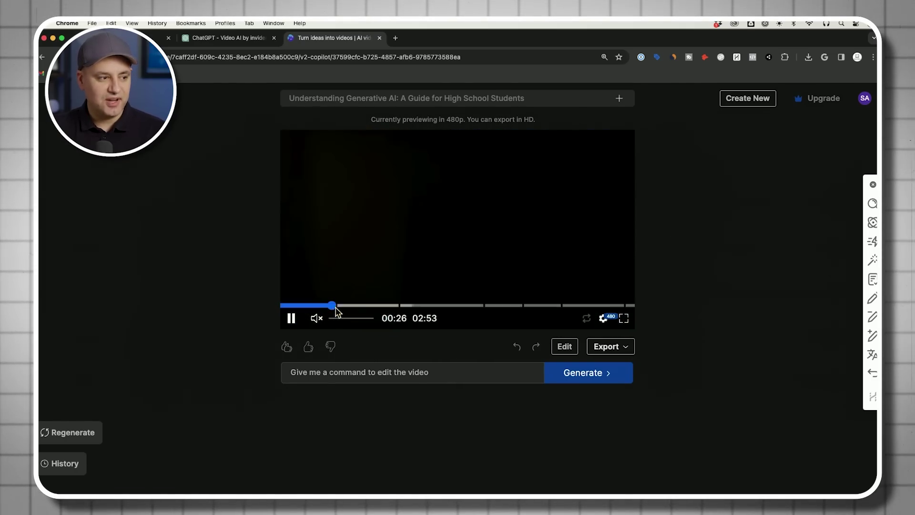
{"action": "left_click", "coordinate": [361, 306]}
{"action": "left_click", "coordinate": [391, 306]}
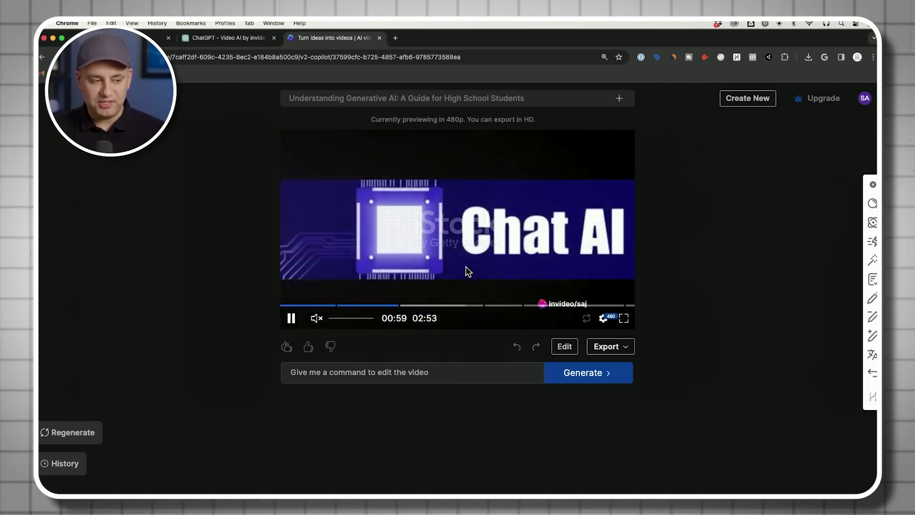
{"action": "left_click", "coordinate": [440, 306]}
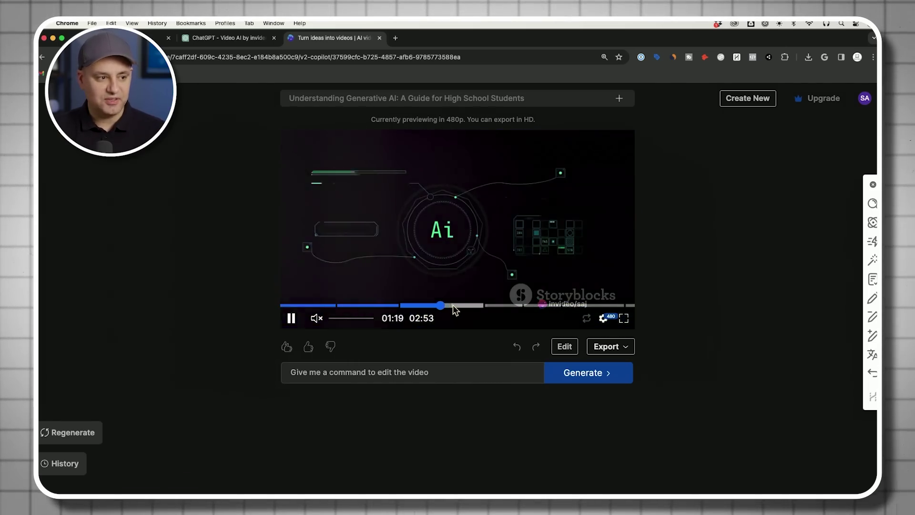
{"action": "left_click", "coordinate": [521, 217]}
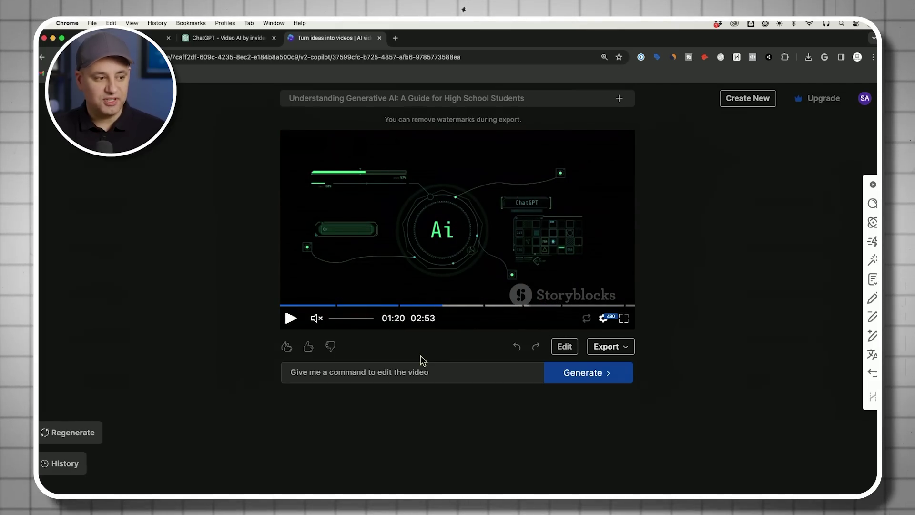
{"action": "left_click", "coordinate": [557, 348]}
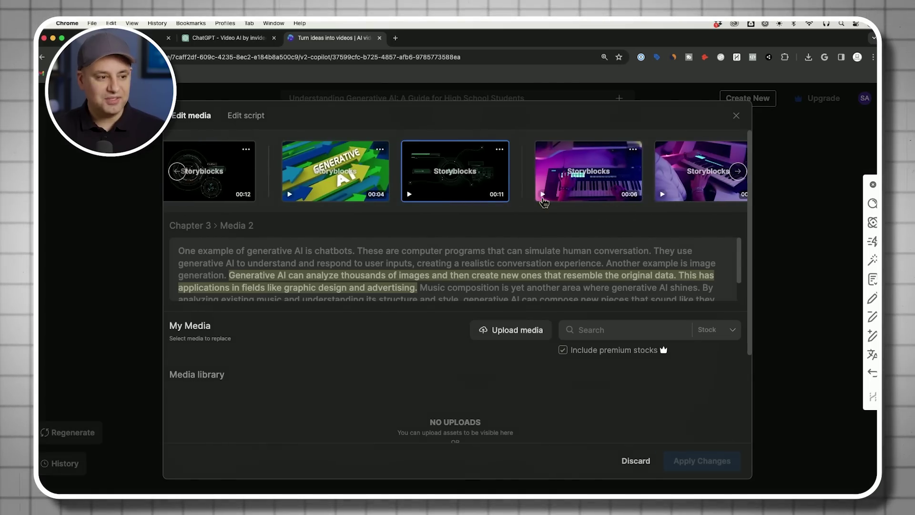
{"action": "scroll", "coordinate": [430, 261], "scroll_direction": "down", "scroll_amount": 2}
{"action": "scroll", "coordinate": [521, 271], "scroll_direction": "up", "scroll_amount": 2}
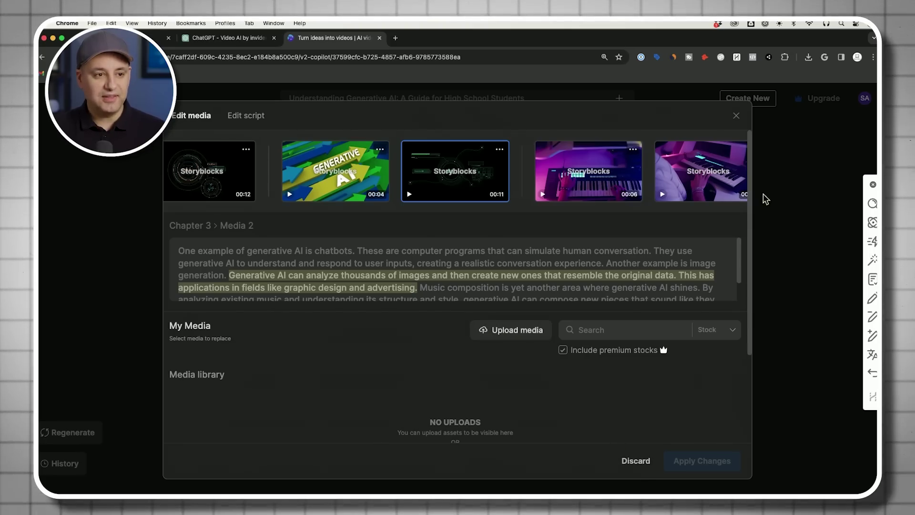
{"action": "left_click", "coordinate": [737, 118]}
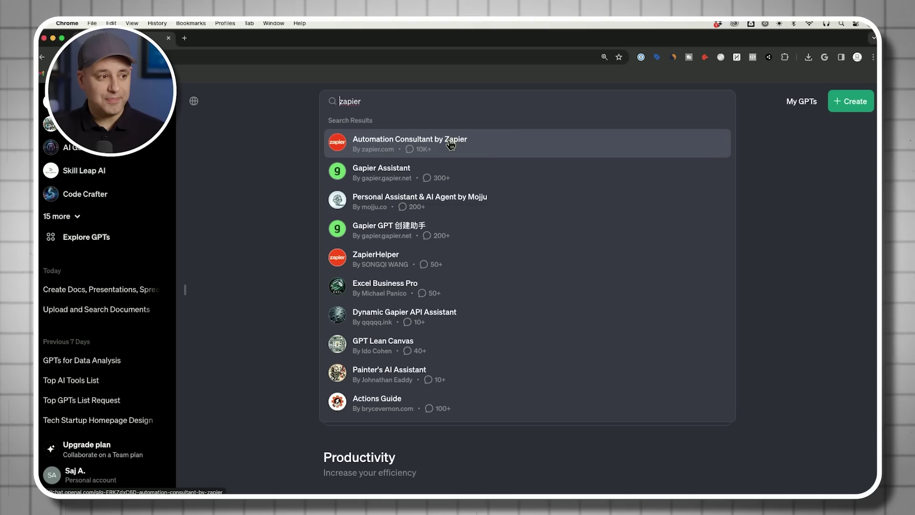
Step: Open the Automation Consultant by Zapier GPT and highlight 'Zapier' in its title
{"action": "left_click", "coordinate": [485, 144]}
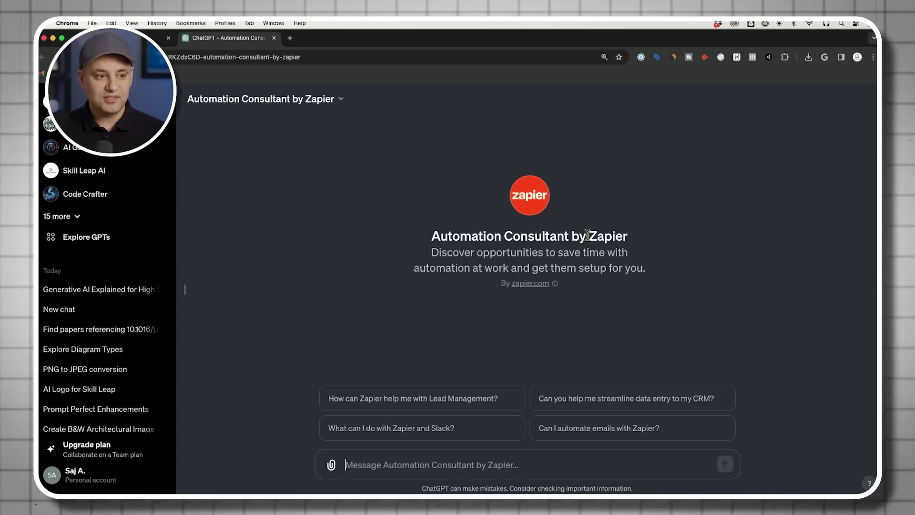
{"action": "left_click_drag", "start_coordinate": [590, 235], "coordinate": [629, 242]}
{"action": "left_click", "coordinate": [632, 244]}
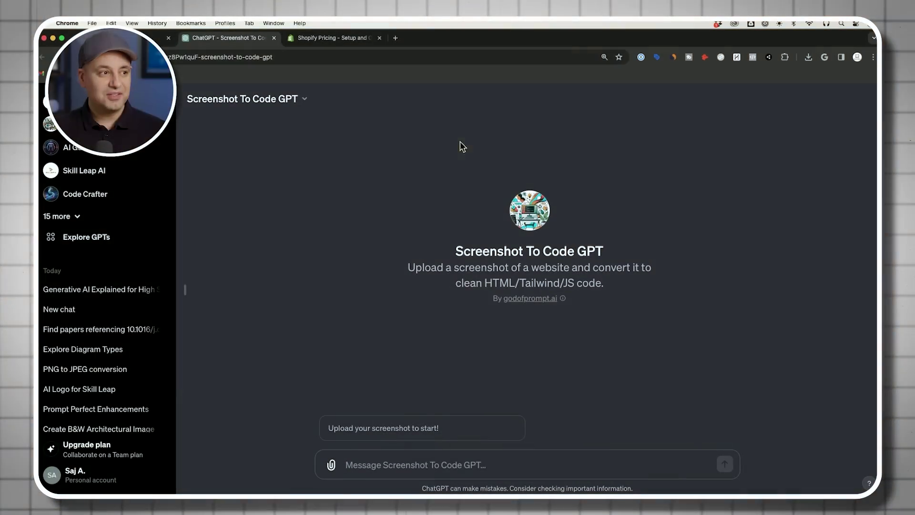
Step: Screenshot the Basic and Shopify pricing cards on Shopify's pricing page, then return to ChatGPT
{"action": "left_click", "coordinate": [341, 44]}
{"action": "scroll", "coordinate": [463, 228], "scroll_direction": "down", "scroll_amount": 5}
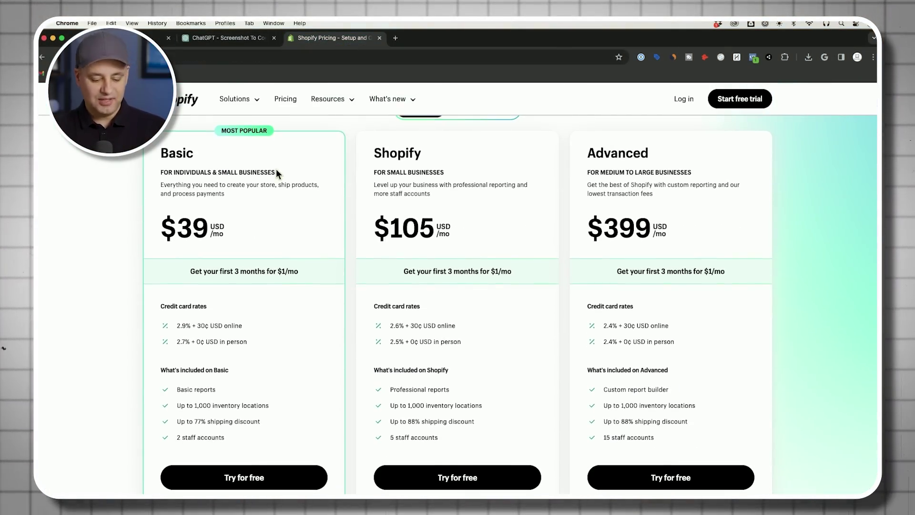
{"action": "key", "text": "super+shift+4"}
{"action": "left_click_drag", "start_coordinate": [134, 118], "coordinate": [564, 491]}
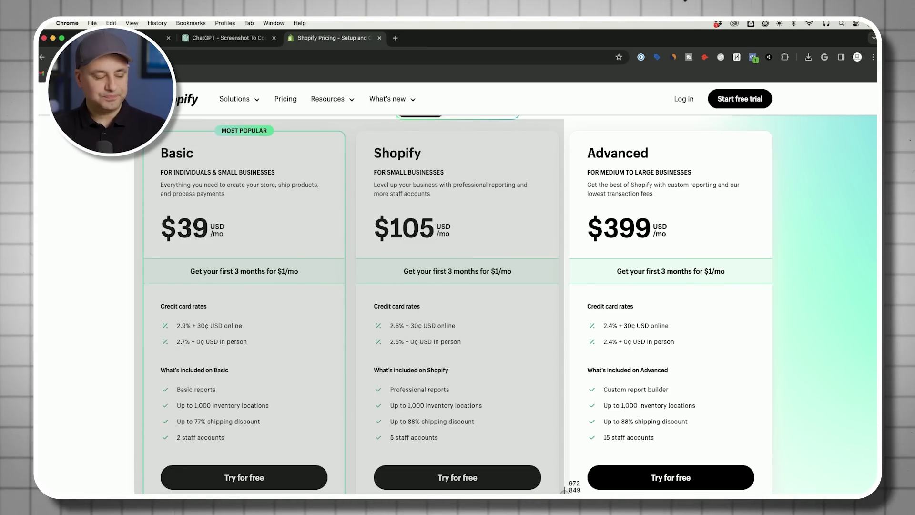
{"action": "left_click_drag", "start_coordinate": [564, 491], "coordinate": [564, 491]}
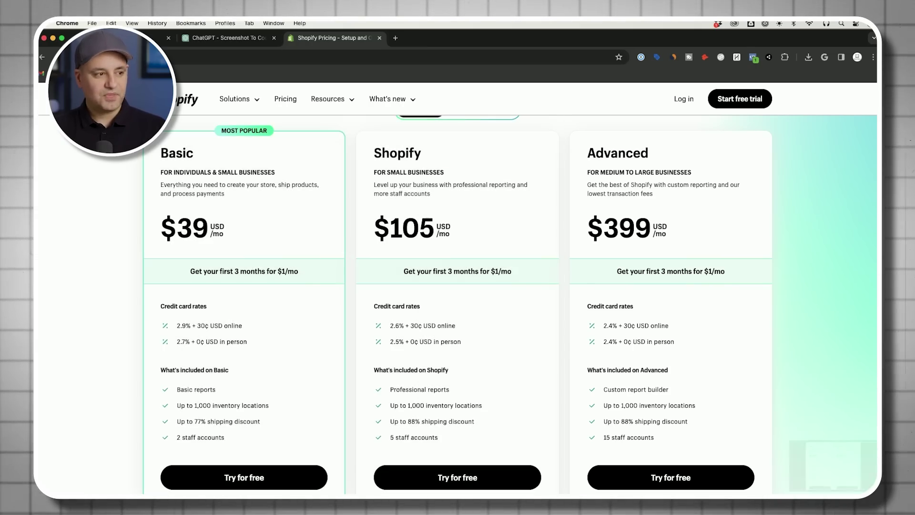
{"action": "left_click", "coordinate": [216, 40]}
Step: Send the pricing-card screenshot to Screenshot To Code GPT and review the generated HTML
{"action": "left_click_drag", "start_coordinate": [832, 464], "coordinate": [381, 457]}
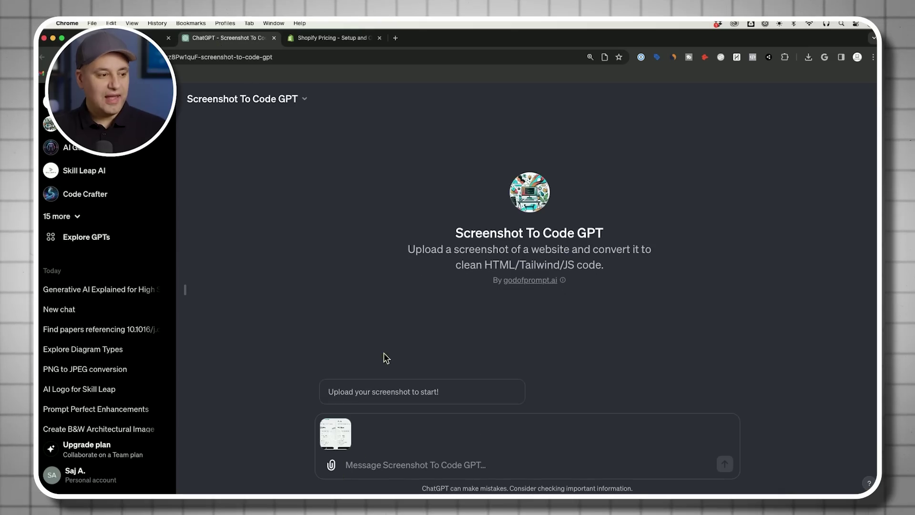
{"action": "left_click", "coordinate": [725, 465]}
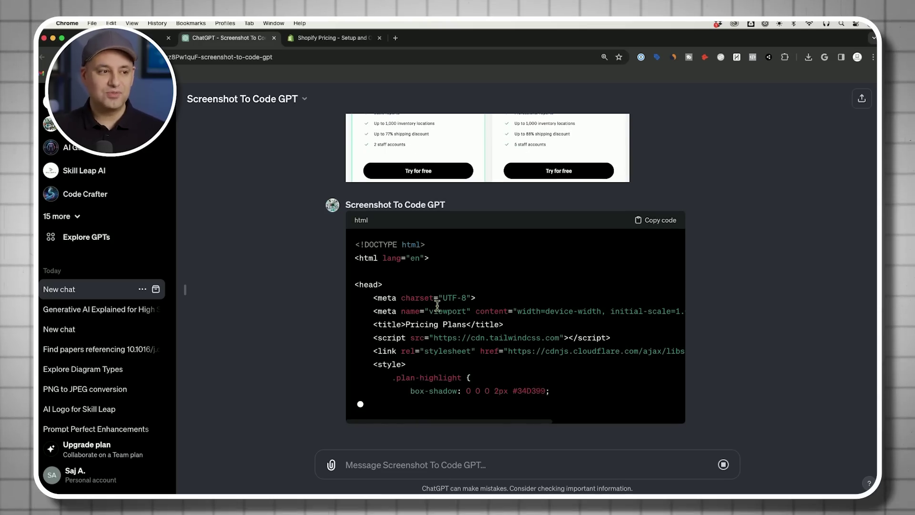
{"action": "scroll", "coordinate": [438, 307], "scroll_direction": "up", "scroll_amount": 5}
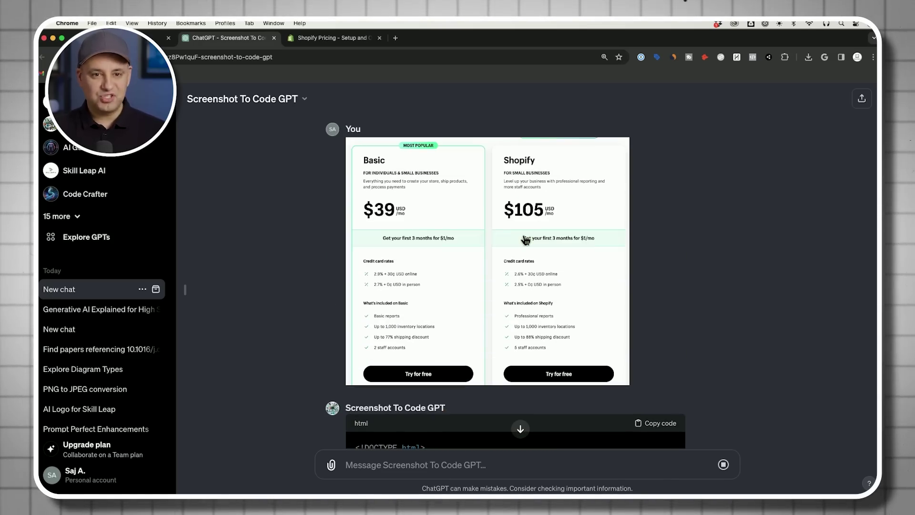
{"action": "scroll", "coordinate": [743, 233], "scroll_direction": "down", "scroll_amount": 5}
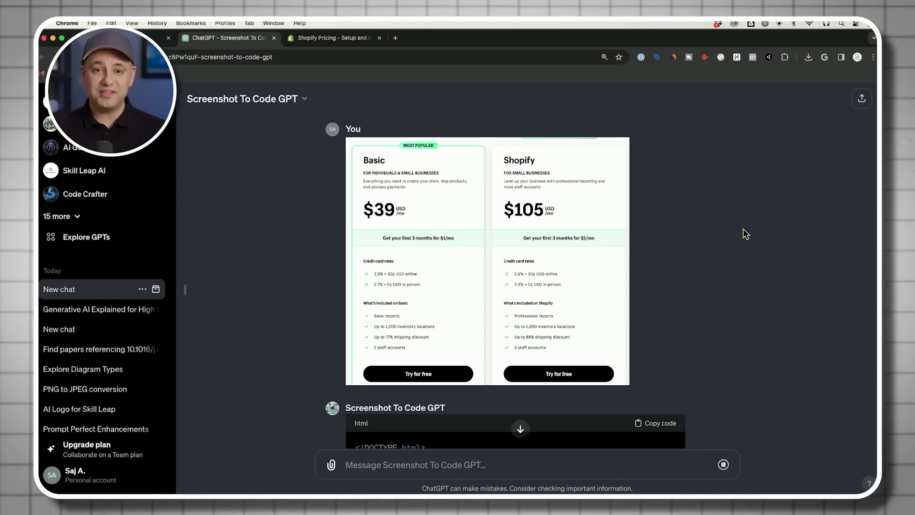
{"action": "scroll", "coordinate": [743, 229], "scroll_direction": "down", "scroll_amount": 6}
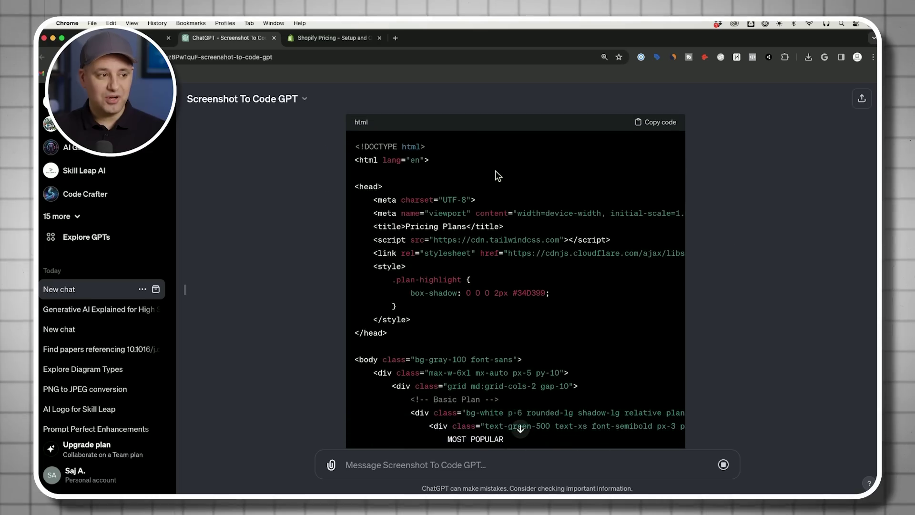
{"action": "scroll", "coordinate": [464, 210], "scroll_direction": "up", "scroll_amount": 1}
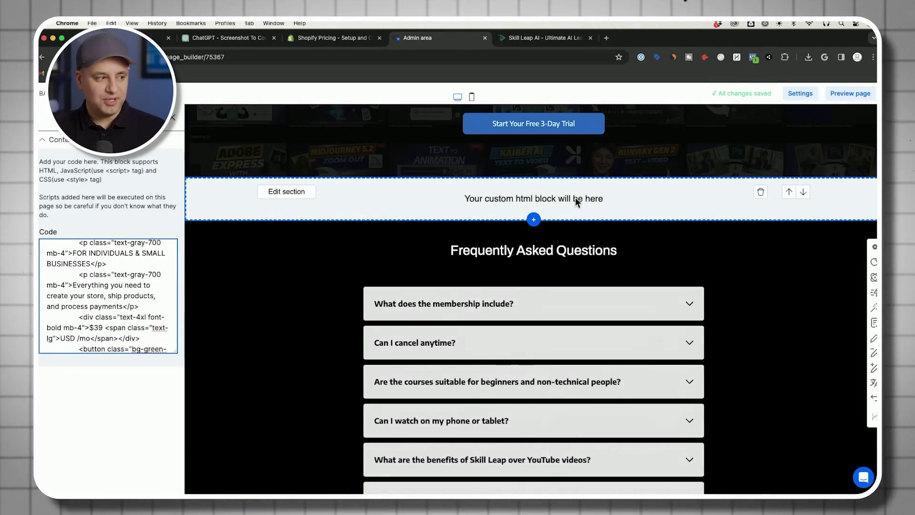
Step: Preview the new Basic and Shopify pricing cards on the live Skill Leap AI page
{"action": "left_click", "coordinate": [529, 40]}
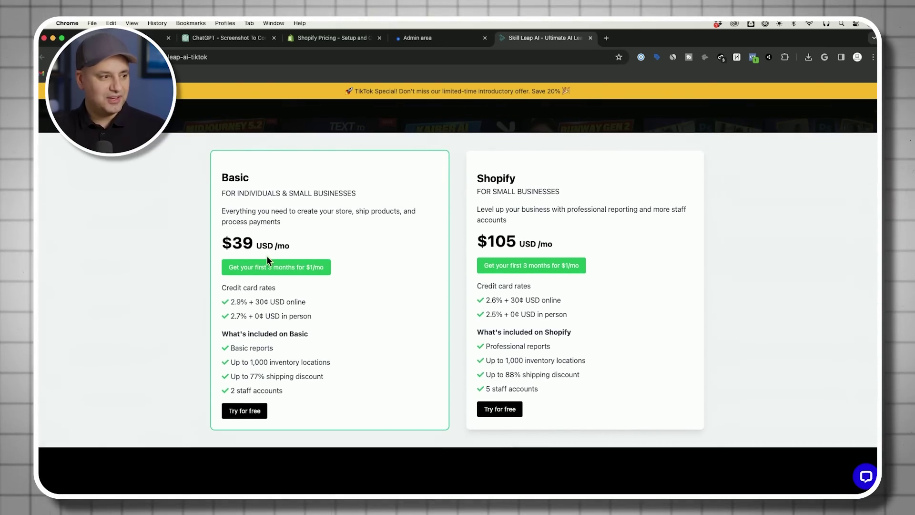
{"action": "left_click_drag", "start_coordinate": [222, 193], "coordinate": [351, 268]}
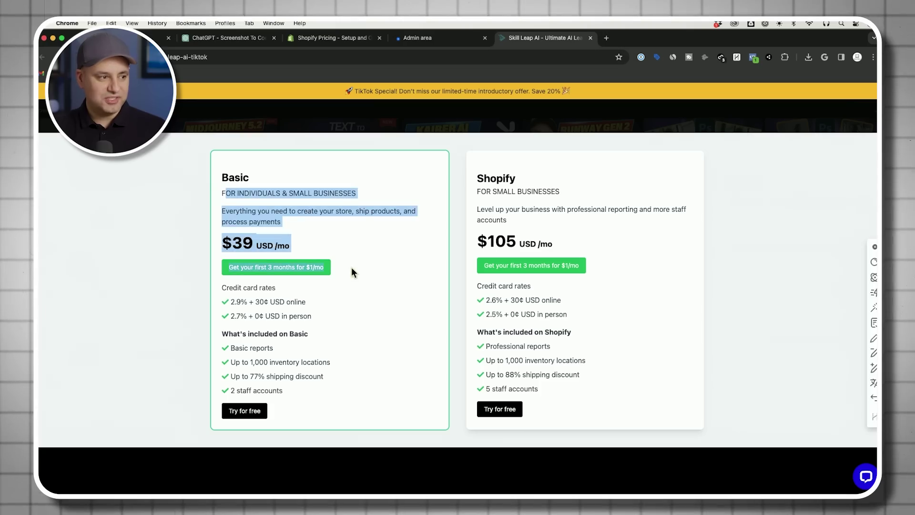
{"action": "left_click", "coordinate": [367, 252]}
{"action": "scroll", "coordinate": [352, 315], "scroll_direction": "down", "scroll_amount": 1}
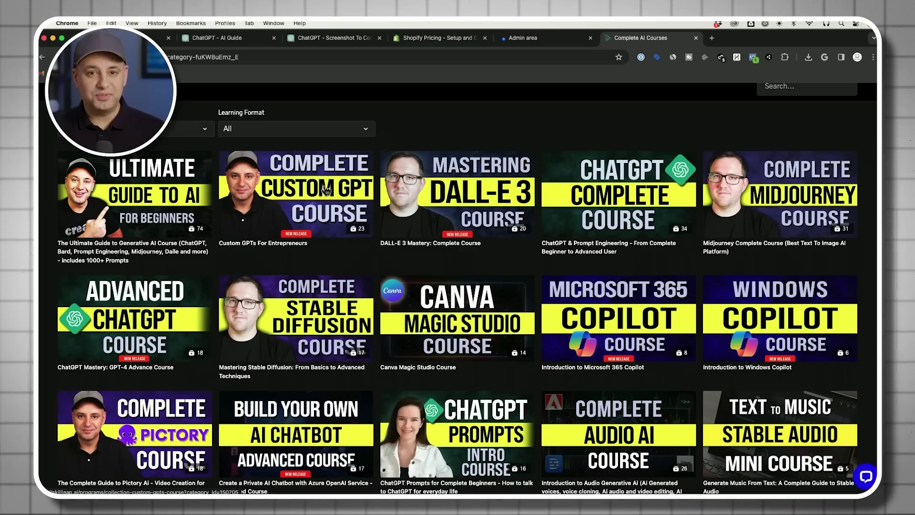
Step: Open the Custom GPTs For Entrepreneurs course and expand its full video list
{"action": "left_click", "coordinate": [302, 196]}
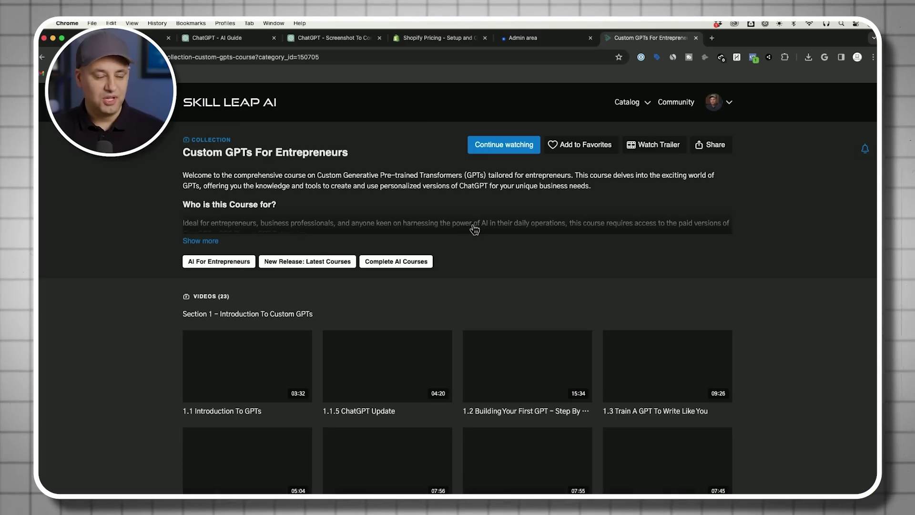
{"action": "scroll", "coordinate": [811, 316], "scroll_direction": "down", "scroll_amount": 3}
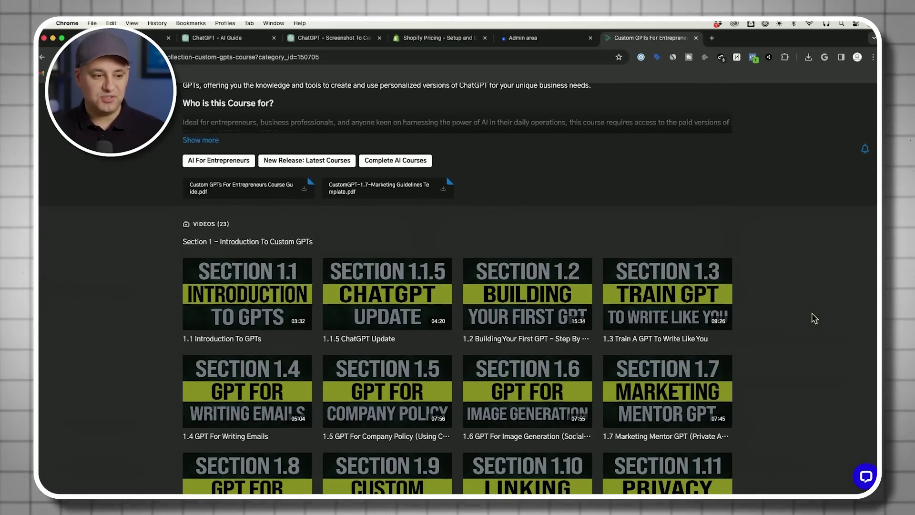
{"action": "scroll", "coordinate": [784, 312], "scroll_direction": "down", "scroll_amount": 4}
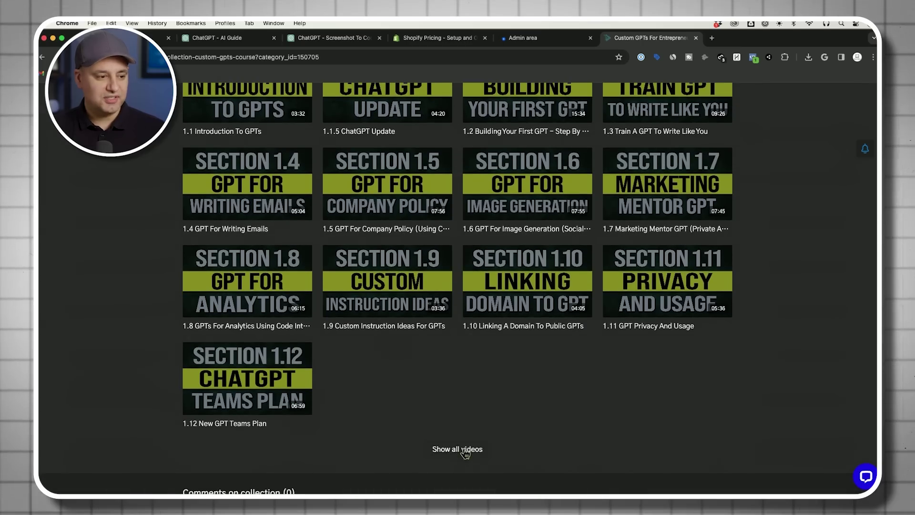
{"action": "left_click", "coordinate": [466, 450]}
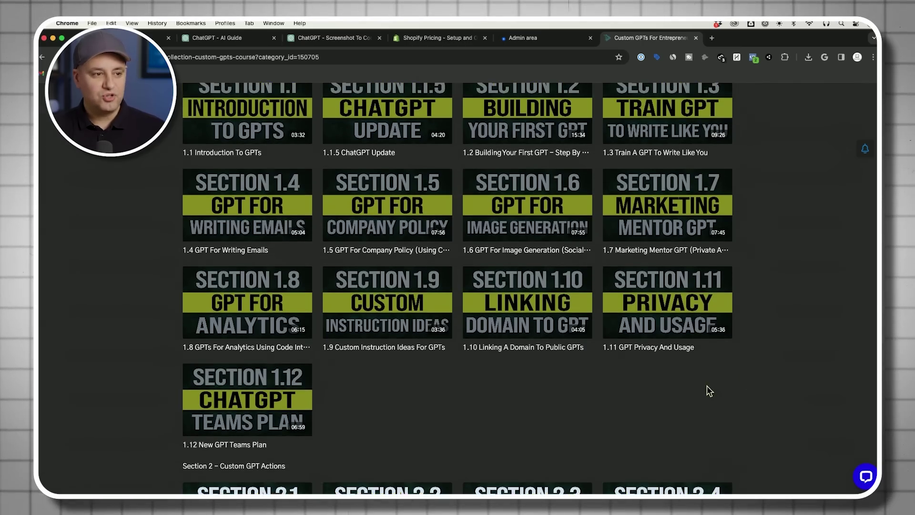
Step: Scroll through the 23 videos, from Introduction to GPTs to Course Wrap Up
{"action": "scroll", "coordinate": [708, 389], "scroll_direction": "up", "scroll_amount": 2}
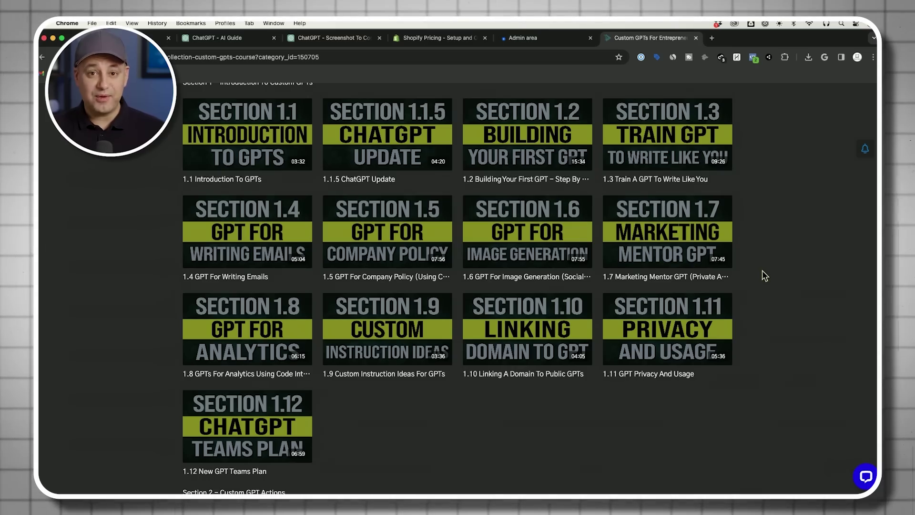
{"action": "scroll", "coordinate": [762, 272], "scroll_direction": "down", "scroll_amount": 2}
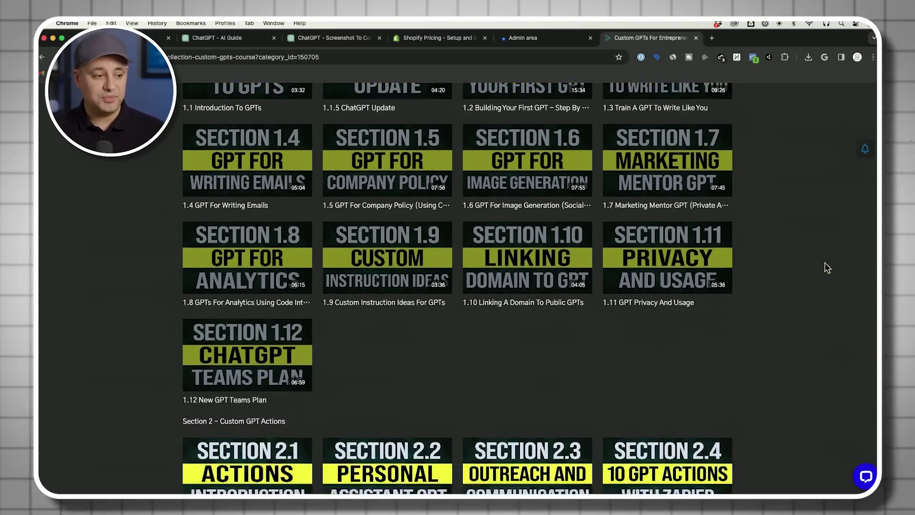
{"action": "scroll", "coordinate": [825, 262], "scroll_direction": "down", "scroll_amount": 4}
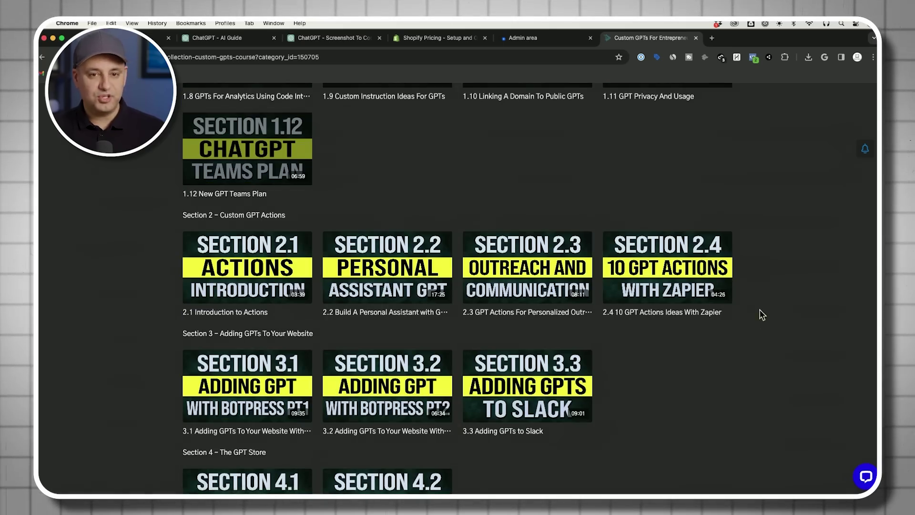
{"action": "scroll", "coordinate": [666, 308], "scroll_direction": "down", "scroll_amount": 1}
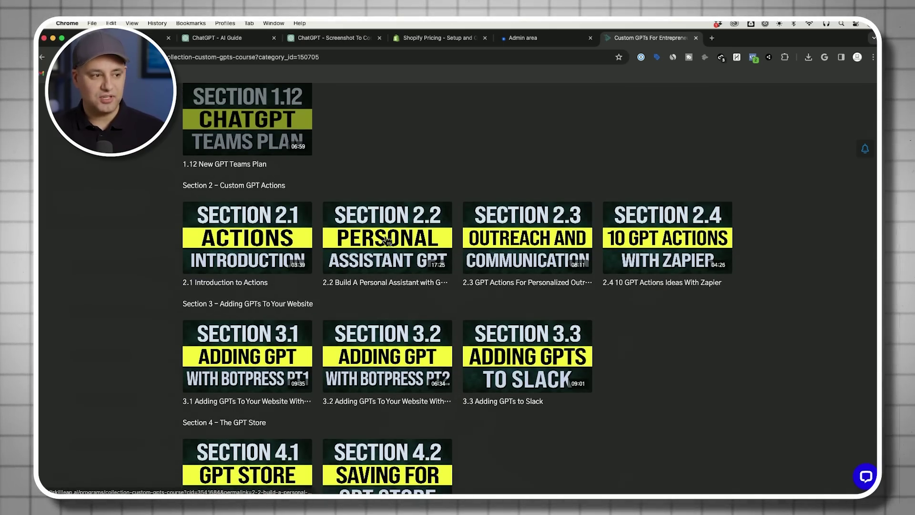
{"action": "scroll", "coordinate": [633, 304], "scroll_direction": "down", "scroll_amount": 3}
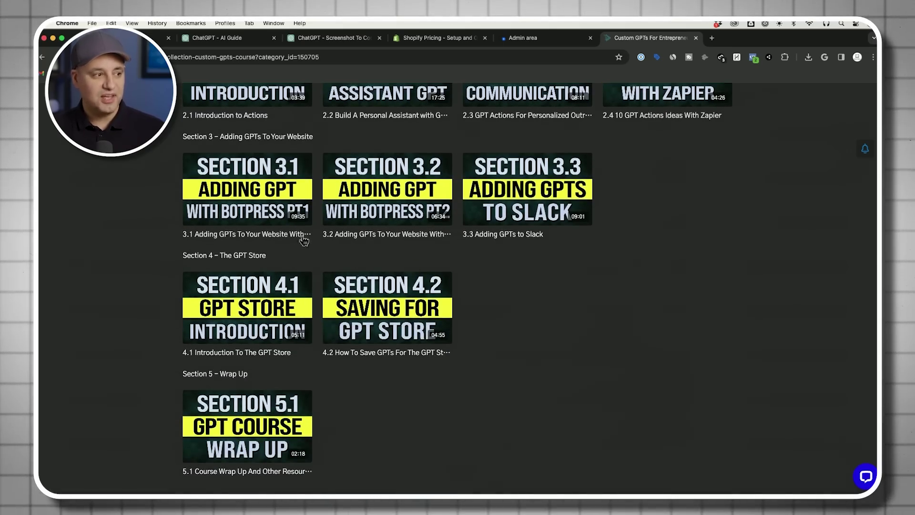
{"action": "scroll", "coordinate": [277, 249], "scroll_direction": "down", "scroll_amount": 1}
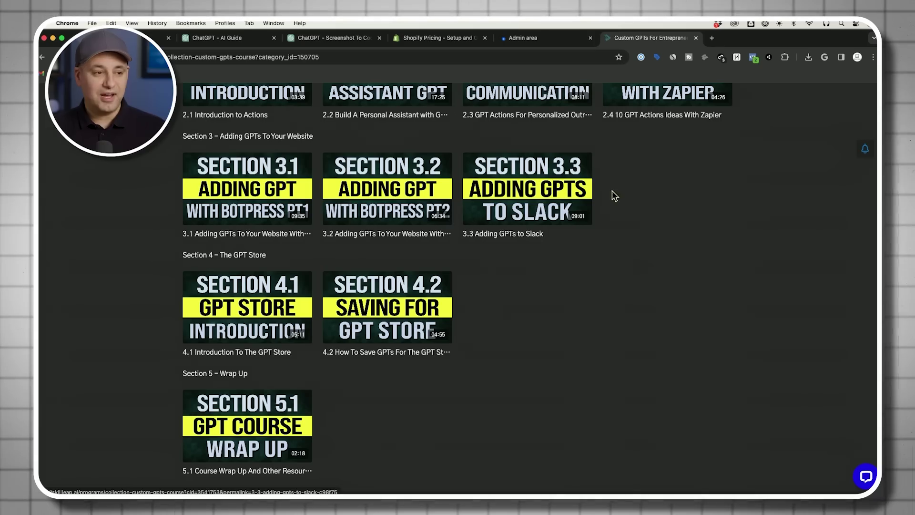
{"action": "scroll", "coordinate": [637, 194], "scroll_direction": "up", "scroll_amount": 2}
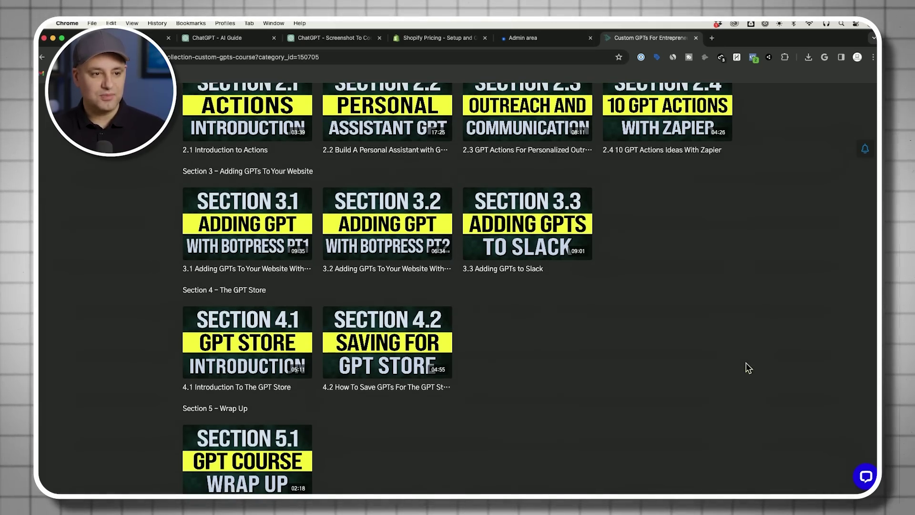
{"action": "scroll", "coordinate": [748, 367], "scroll_direction": "up", "scroll_amount": 15}
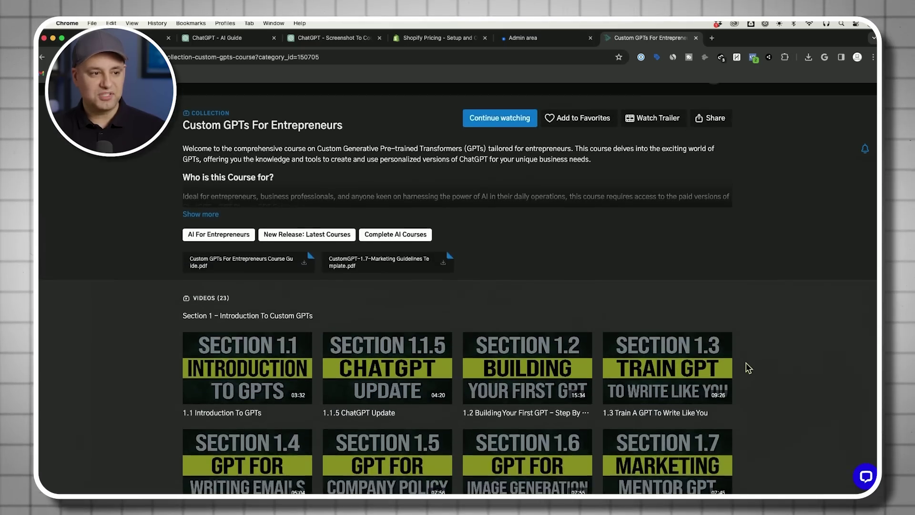
{"action": "scroll", "coordinate": [748, 368], "scroll_direction": "up", "scroll_amount": 2}
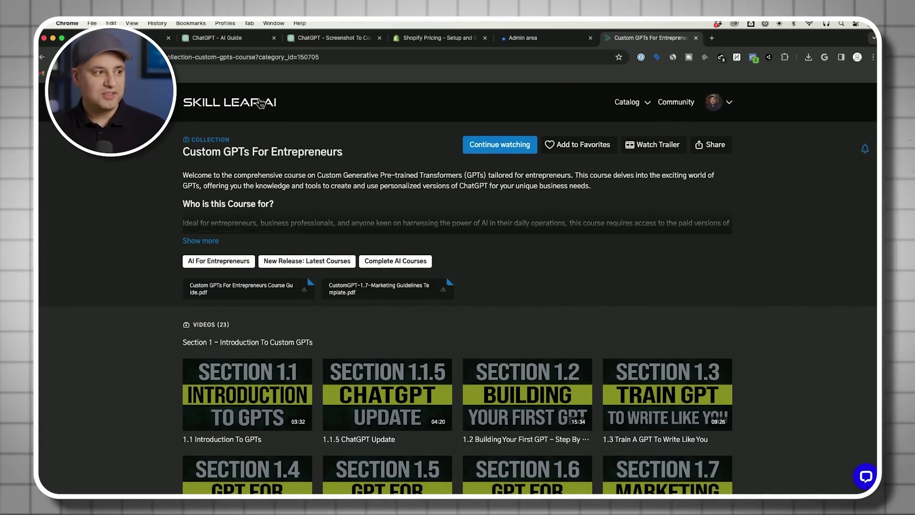
Step: Return to the Complete AI Courses catalog and browse tiles from Ultimate Guide to AI to Stable Audio Mini Course
{"action": "left_click", "coordinate": [41, 57]}
{"action": "scroll", "coordinate": [527, 343], "scroll_direction": "down", "scroll_amount": 3}
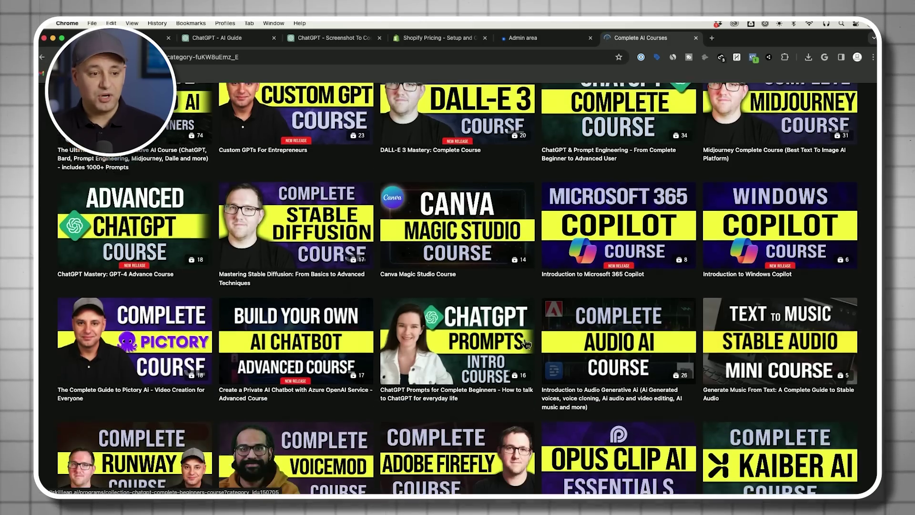
{"action": "scroll", "coordinate": [527, 343], "scroll_direction": "down", "scroll_amount": 2}
{"action": "scroll", "coordinate": [517, 286], "scroll_direction": "up", "scroll_amount": 5}
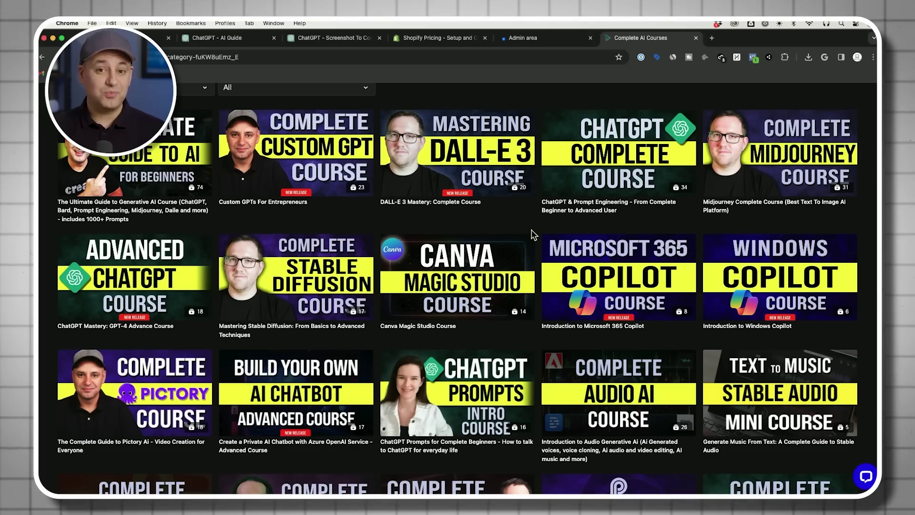
{"action": "scroll", "coordinate": [534, 230], "scroll_direction": "up", "scroll_amount": 1}
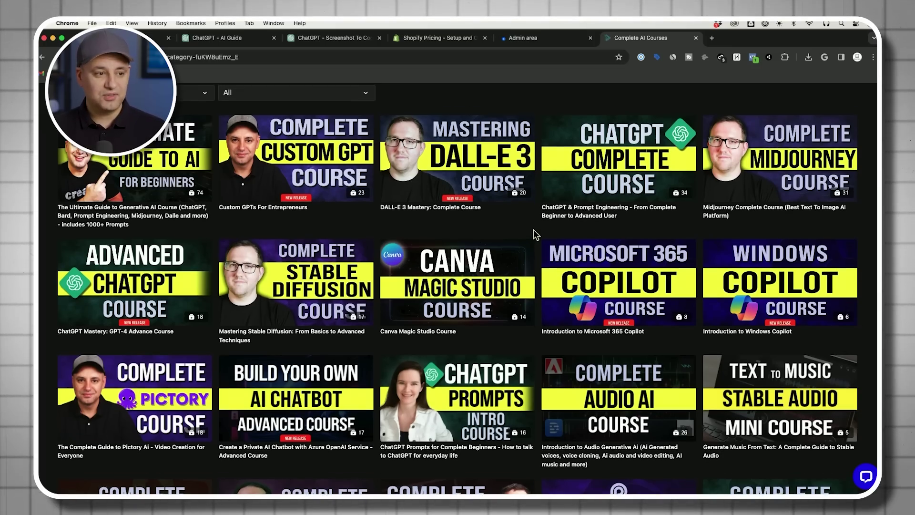